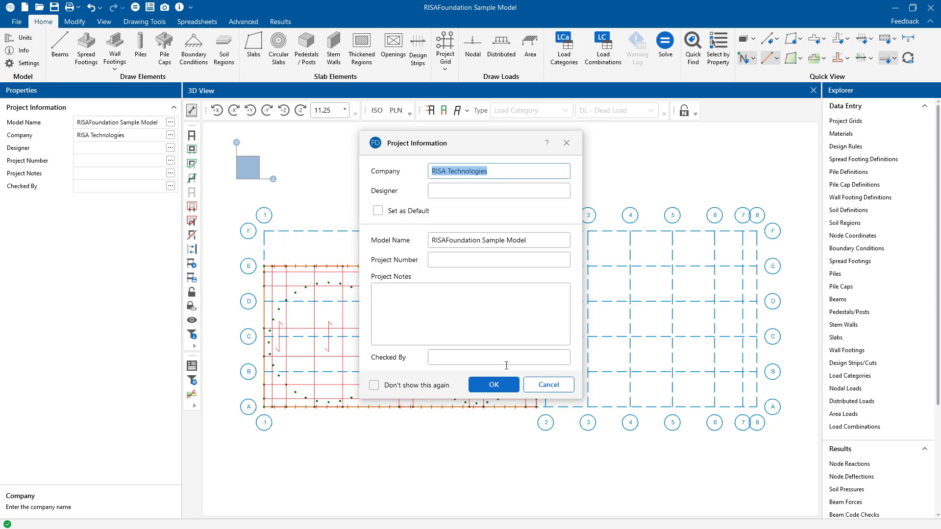
Confirm the project information and browse the Modify, View, Drawing Tools, Spreadsheets, Advanced and Results tabs
{"action": "left_click", "coordinate": [494, 384]}
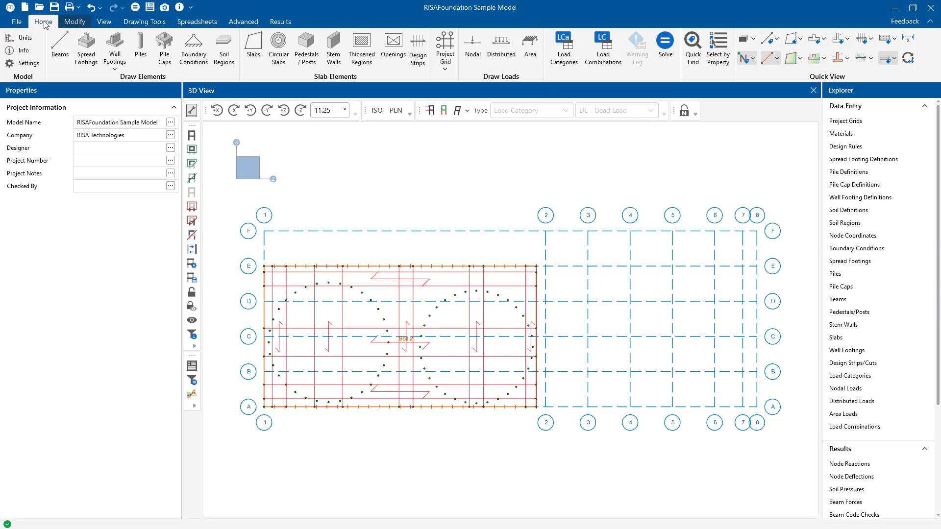
{"action": "left_click", "coordinate": [78, 24]}
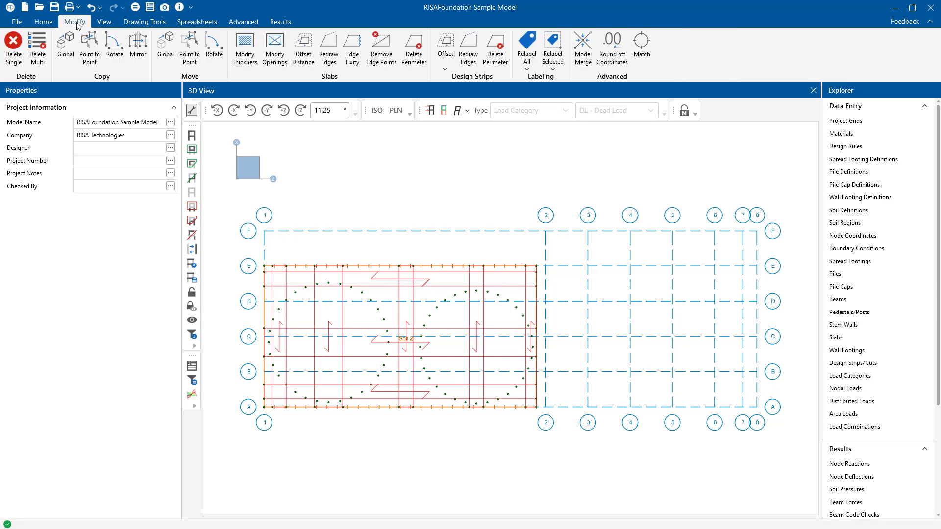
{"action": "left_click", "coordinate": [106, 24]}
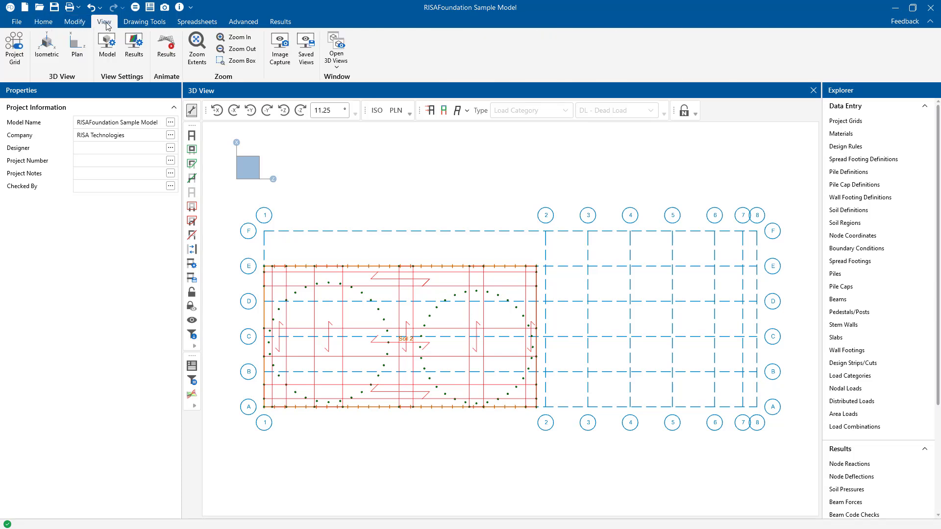
{"action": "left_click", "coordinate": [140, 22]}
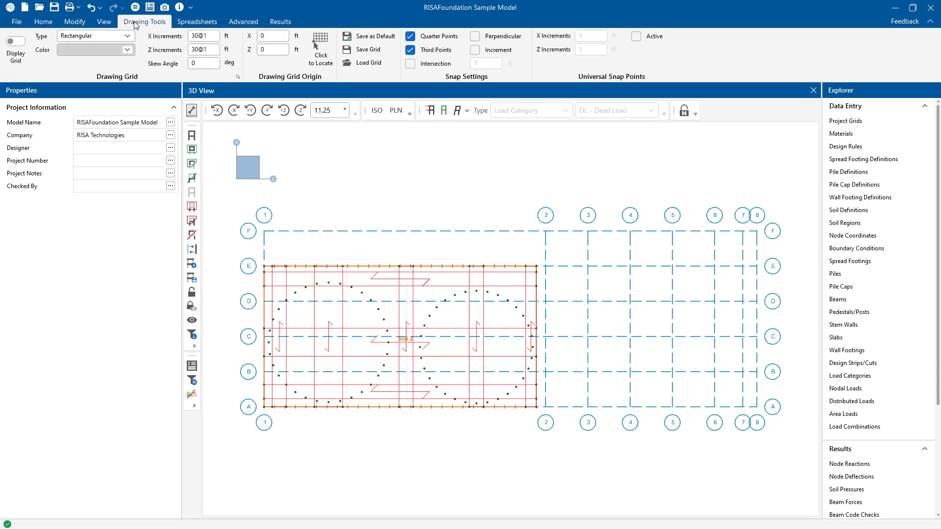
{"action": "left_click", "coordinate": [197, 21]}
{"action": "left_click", "coordinate": [256, 25]}
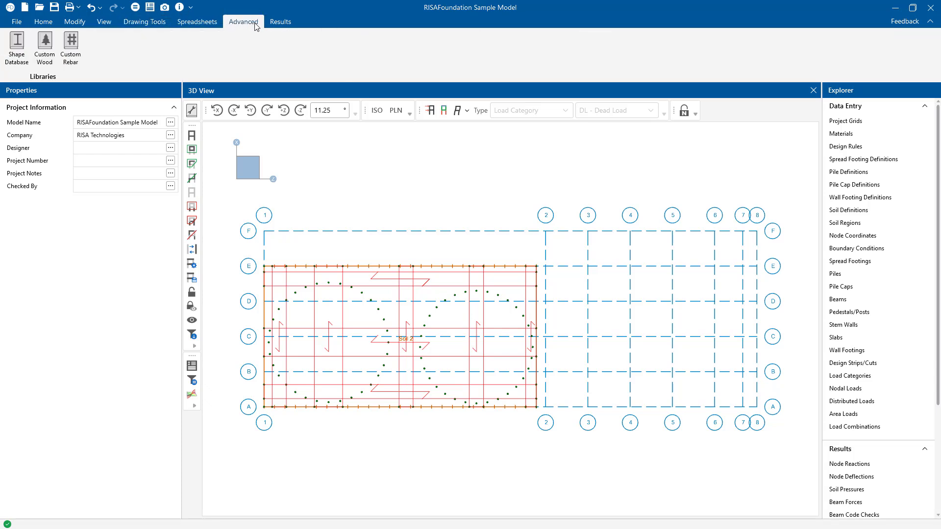
{"action": "left_click", "coordinate": [281, 22]}
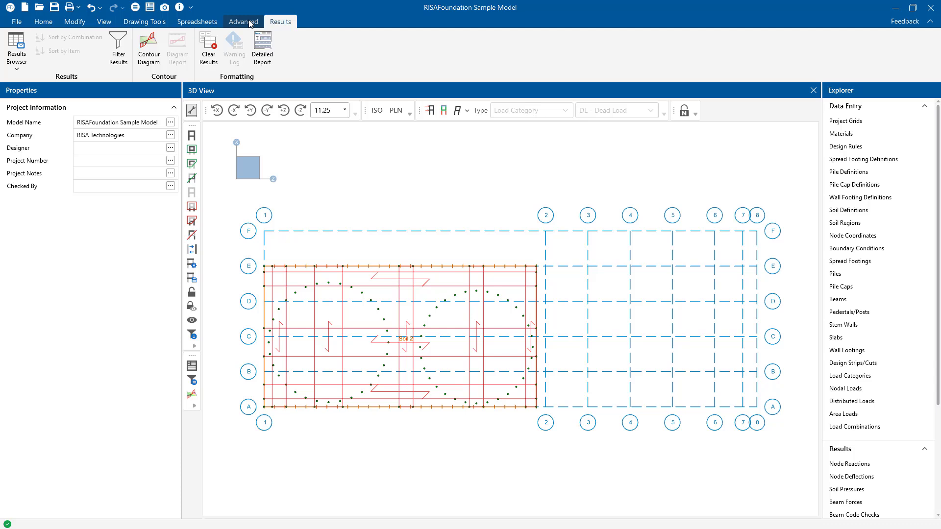
{"action": "left_click", "coordinate": [74, 21]}
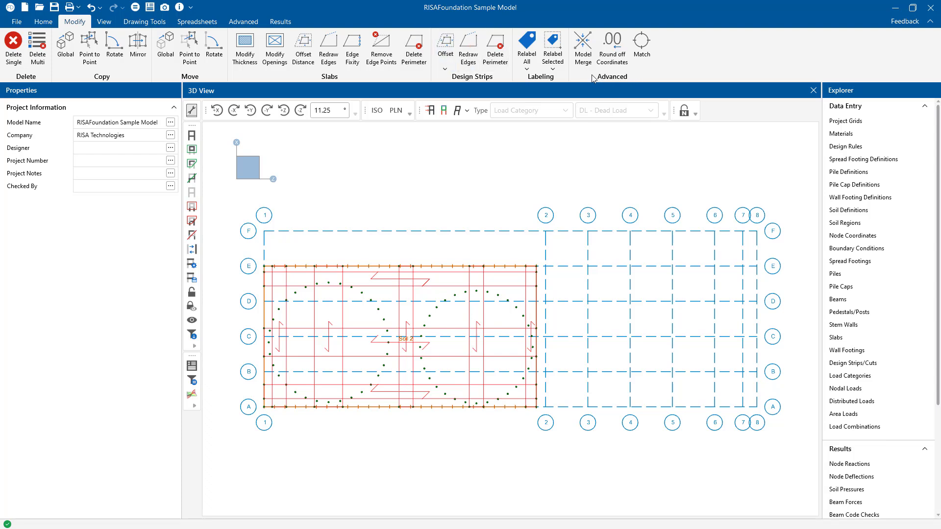
Dismiss the Model Merge message without applying it, leaving the View tools showing
{"action": "left_click", "coordinate": [582, 55]}
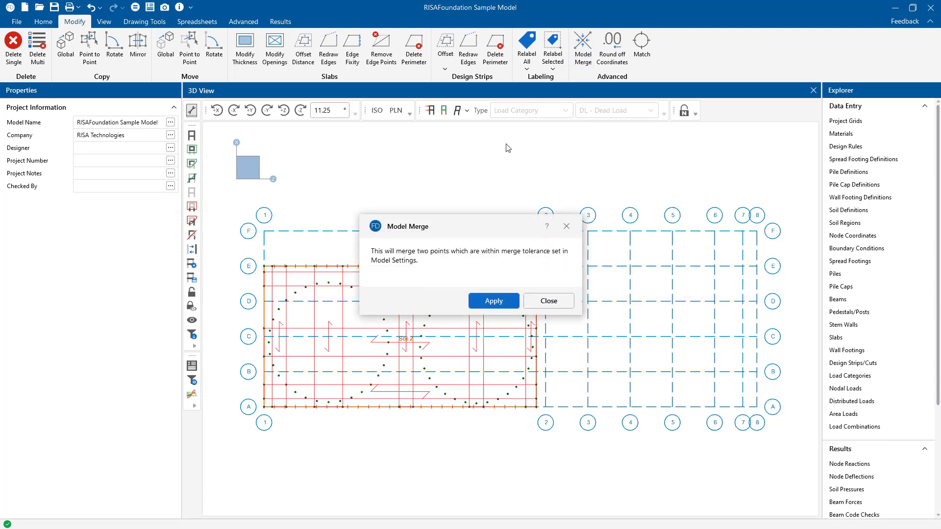
{"action": "left_click", "coordinate": [567, 226]}
{"action": "left_click", "coordinate": [104, 21]}
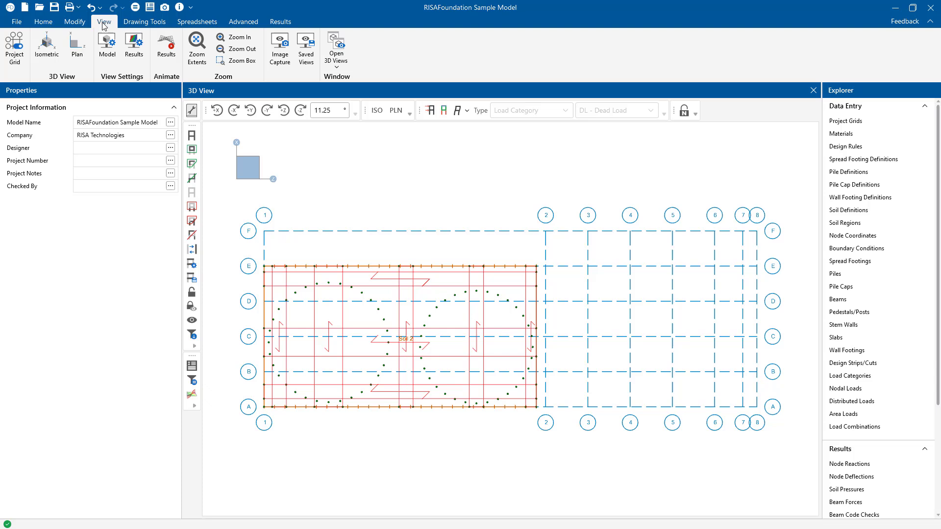
{"action": "left_click", "coordinate": [15, 47]}
{"action": "left_click", "coordinate": [107, 48]}
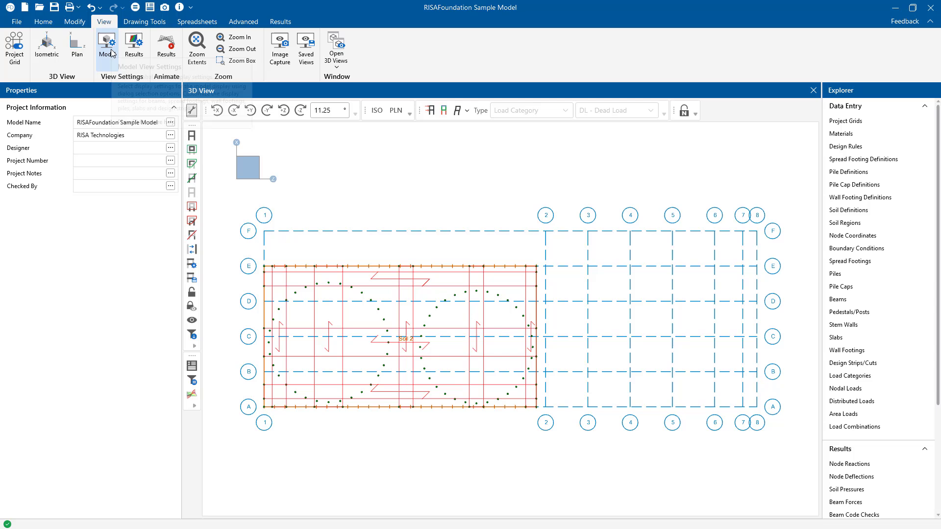
{"action": "left_click_drag", "start_coordinate": [461, 53], "coordinate": [739, 62]}
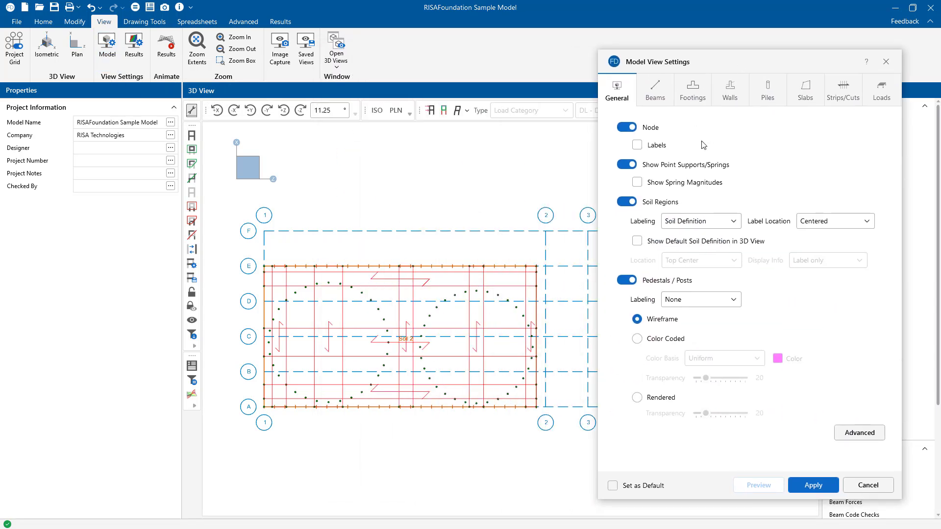
{"action": "left_click", "coordinate": [638, 144]}
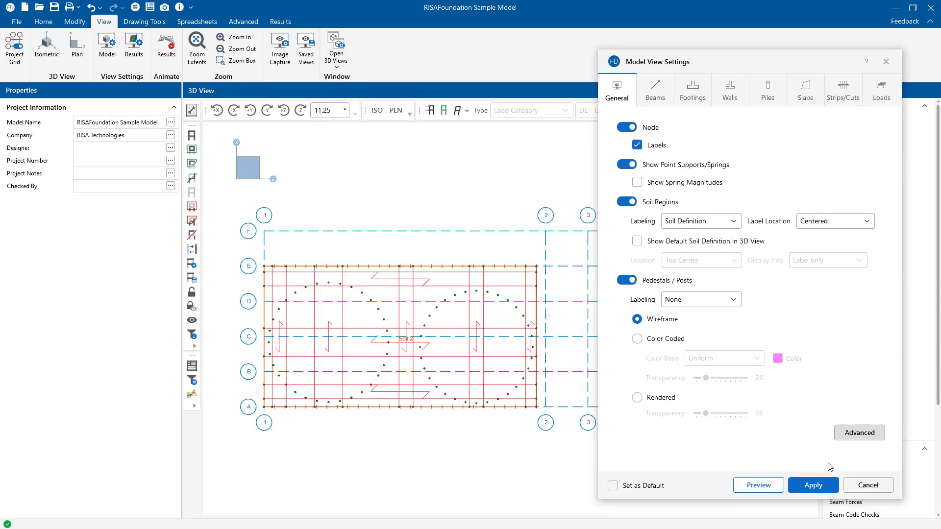
{"action": "left_click", "coordinate": [760, 486]}
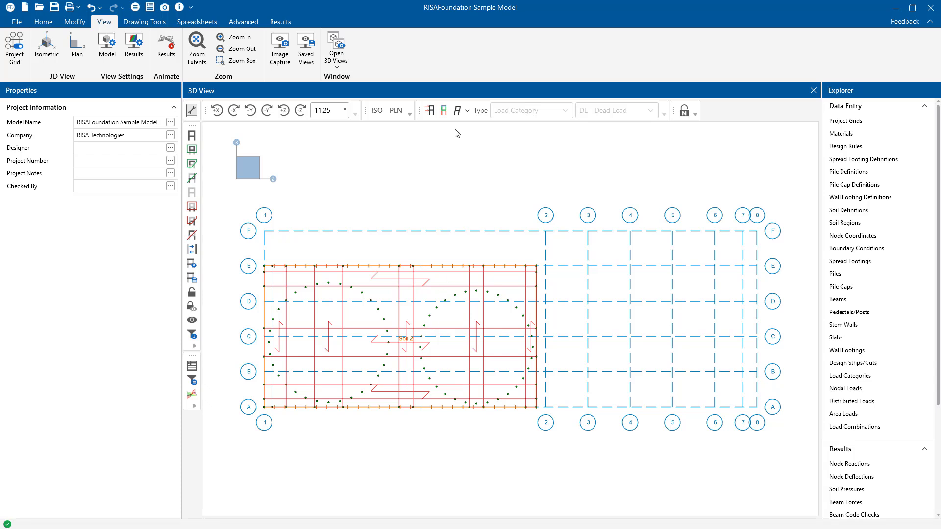
Add a new 3D view and dock it in the right half of the workspace
{"action": "left_click", "coordinate": [339, 69]}
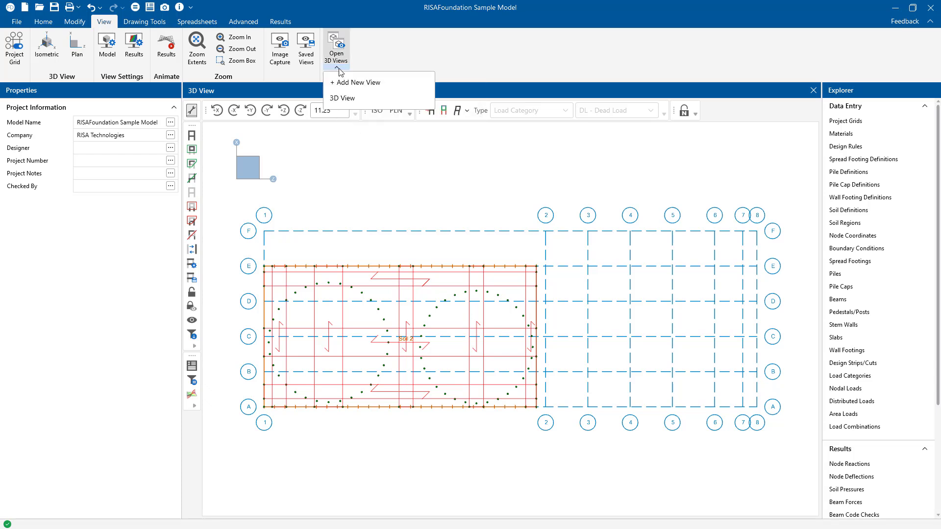
{"action": "left_click", "coordinate": [358, 82]}
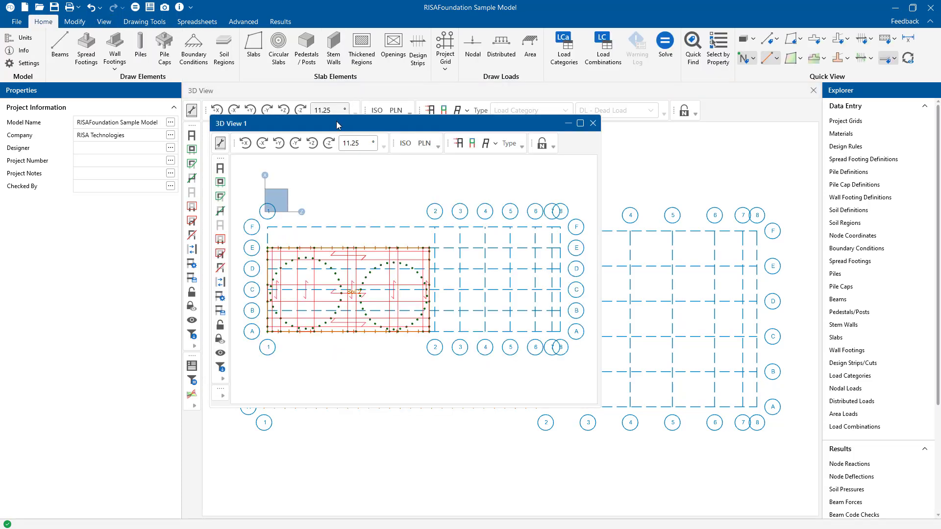
{"action": "mouse_move", "coordinate": [341, 125]}
{"action": "left_mouse_down"}
{"action": "mouse_move", "coordinate": [419, 160]}
{"action": "mouse_move", "coordinate": [616, 199]}
{"action": "mouse_move", "coordinate": [512, 302]}
{"action": "left_mouse_up"}
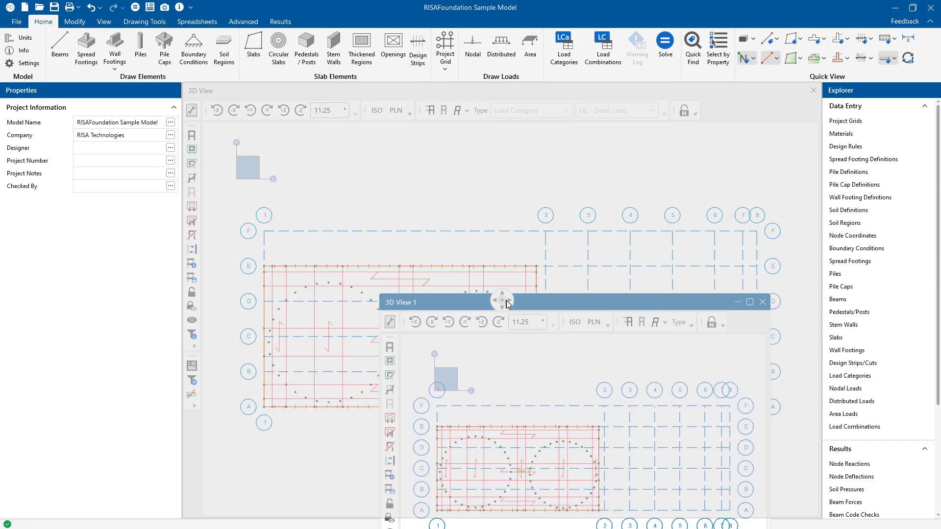
{"action": "left_click_drag", "start_coordinate": [511, 301], "coordinate": [511, 303]}
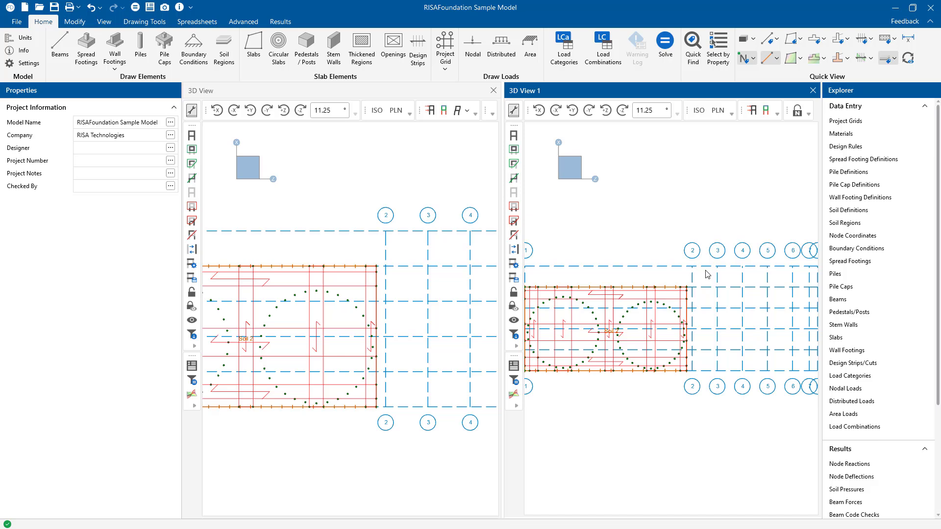
{"action": "scroll", "coordinate": [708, 274], "scroll_direction": "down", "scroll_amount": 3}
{"action": "scroll", "coordinate": [708, 274], "scroll_direction": "down", "scroll_amount": 1}
{"action": "scroll", "coordinate": [328, 325], "scroll_direction": "down", "scroll_amount": 2}
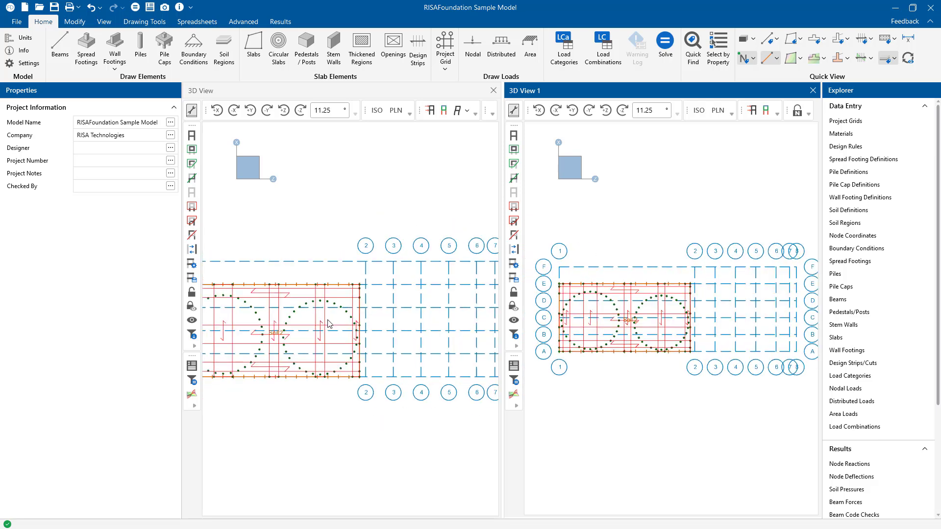
{"action": "scroll", "coordinate": [329, 324], "scroll_direction": "down", "scroll_amount": 1}
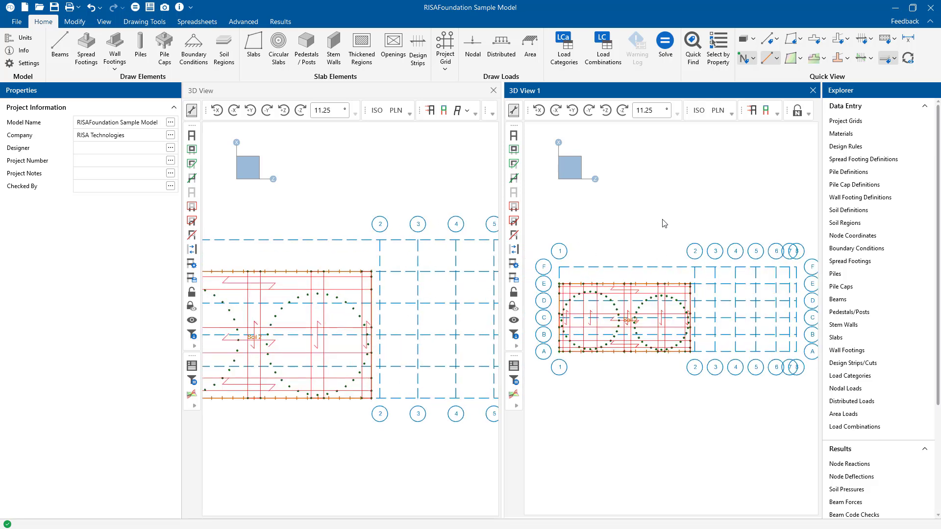
Show the second view in ISO with the Rendered display mode
{"action": "left_click", "coordinate": [699, 110]}
{"action": "left_click_drag", "start_coordinate": [733, 331], "coordinate": [690, 335]}
{"action": "scroll", "coordinate": [689, 337], "scroll_direction": "up", "scroll_amount": 3}
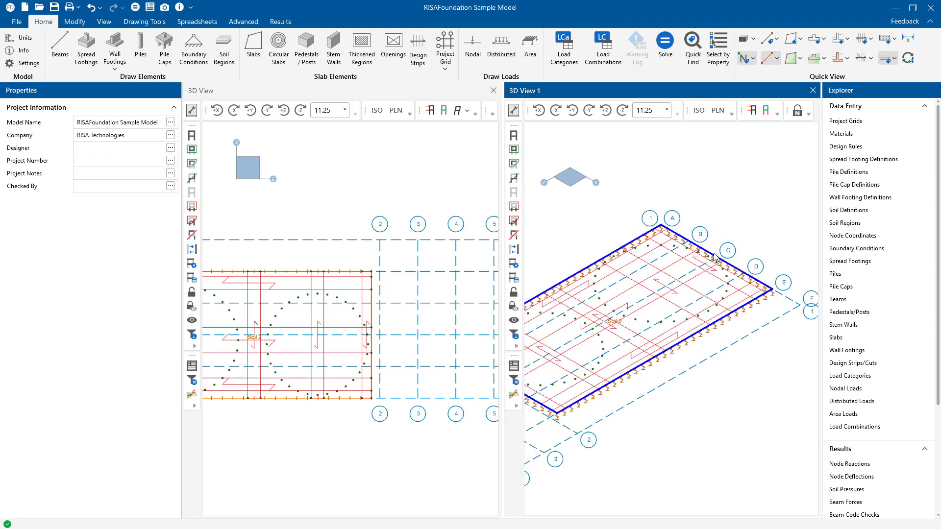
{"action": "scroll", "coordinate": [706, 309], "scroll_direction": "up", "scroll_amount": 3}
{"action": "scroll", "coordinate": [717, 291], "scroll_direction": "up", "scroll_amount": 2}
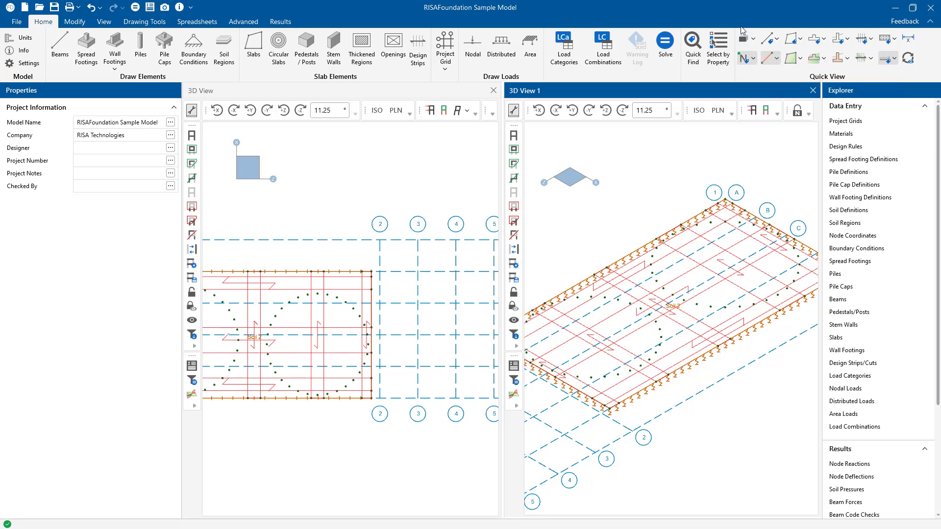
{"action": "left_click", "coordinate": [754, 41]}
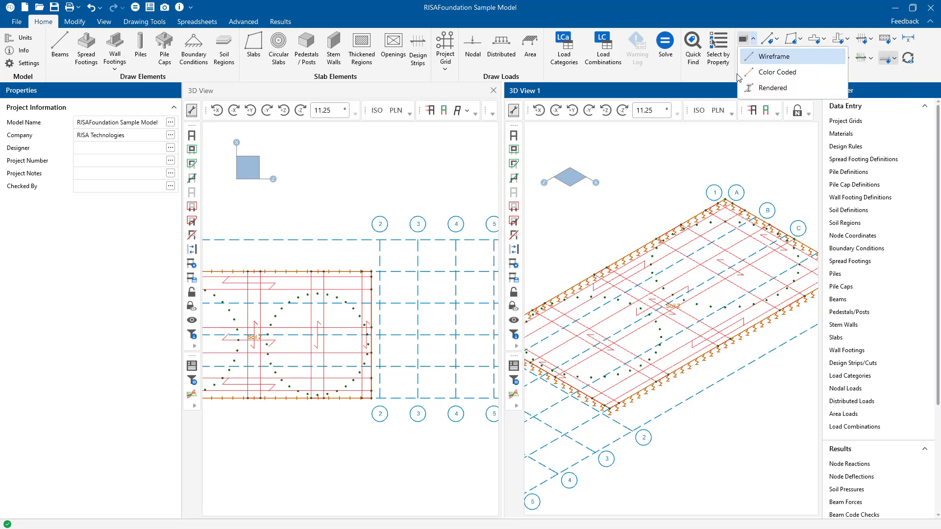
{"action": "left_click", "coordinate": [772, 88]}
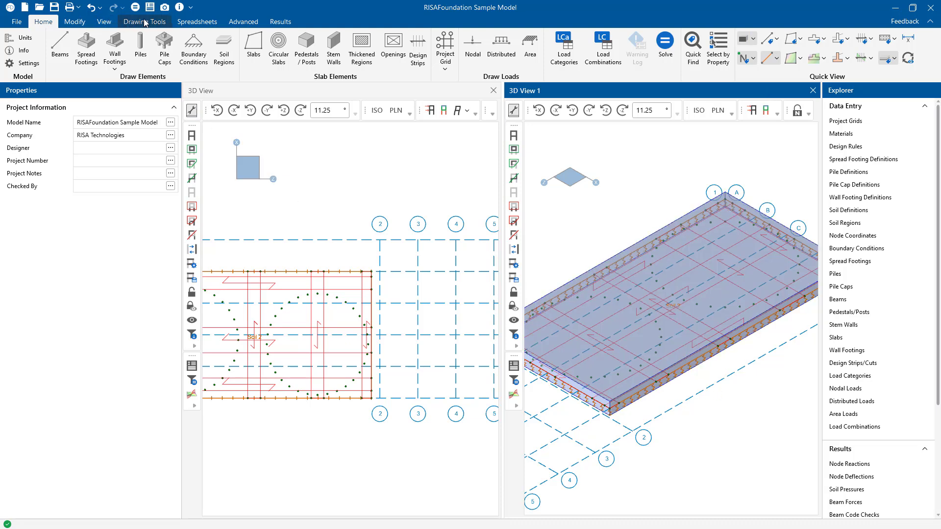
{"action": "left_click", "coordinate": [202, 21]}
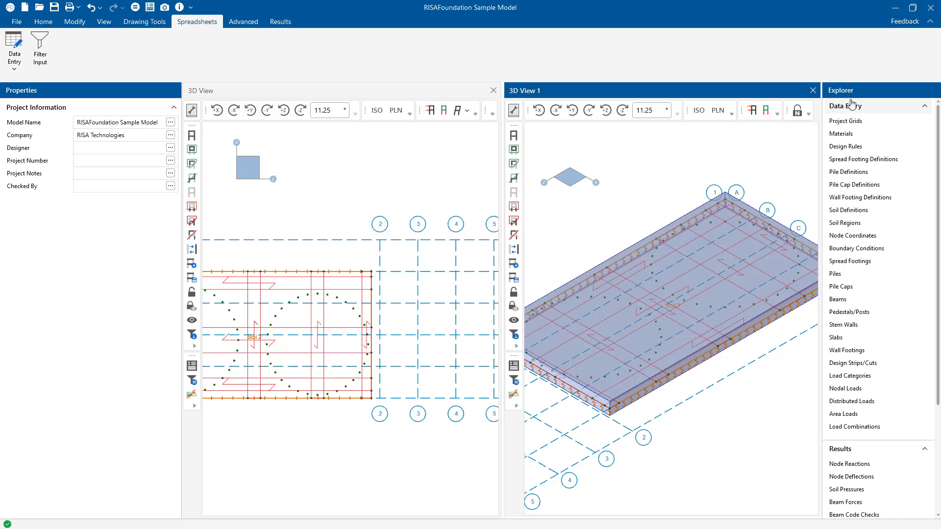
Open the Design Rules Beam Rebar Parameters sheet and dock it below 3D View 1
{"action": "left_click", "coordinate": [848, 146]}
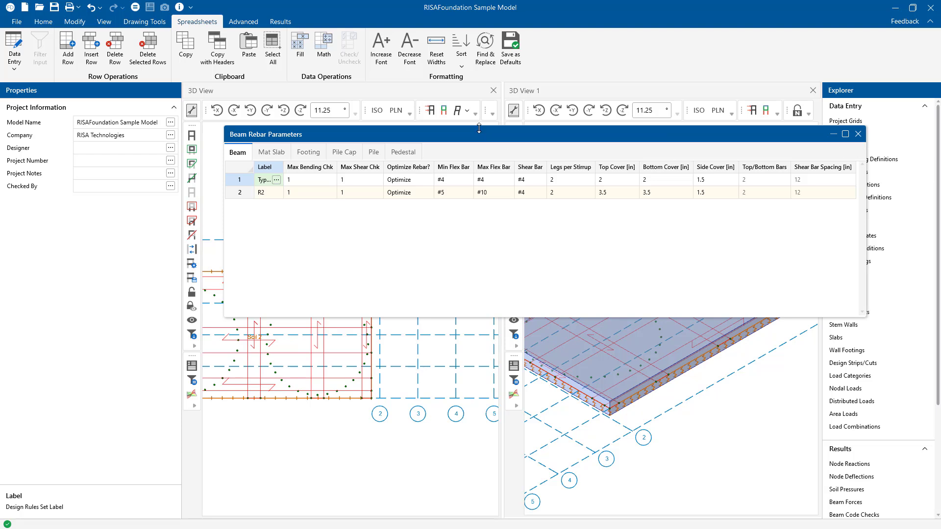
{"action": "mouse_move", "coordinate": [471, 132]}
{"action": "left_mouse_down"}
{"action": "mouse_move", "coordinate": [572, 304]}
{"action": "mouse_move", "coordinate": [659, 315]}
{"action": "left_mouse_up"}
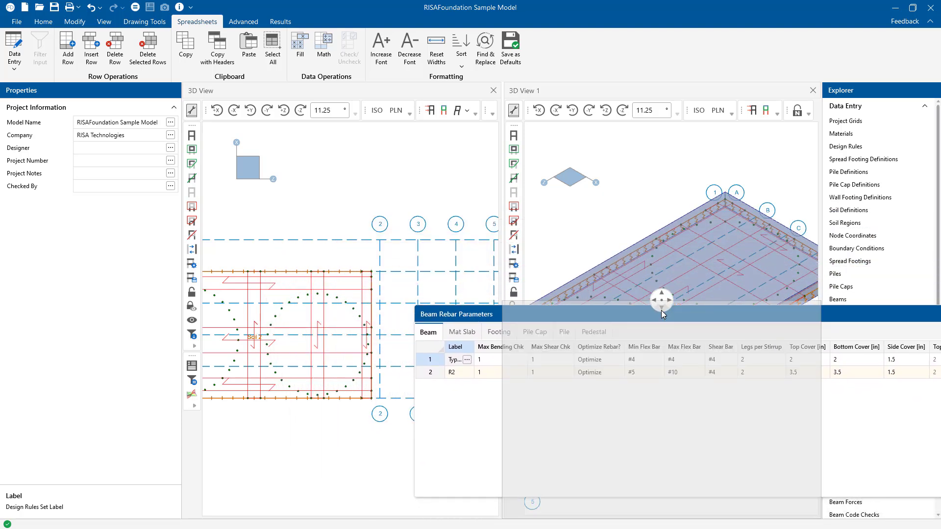
{"action": "left_click_drag", "start_coordinate": [659, 313], "coordinate": [661, 309]}
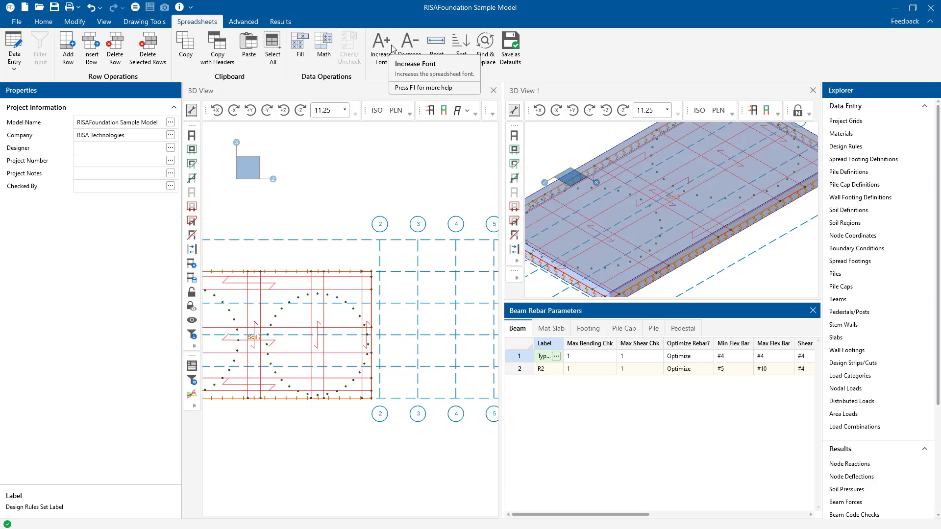
Check the Results Browser list, then close 3D View 1 and the Beam Rebar Parameters sheet
{"action": "left_click", "coordinate": [243, 21]}
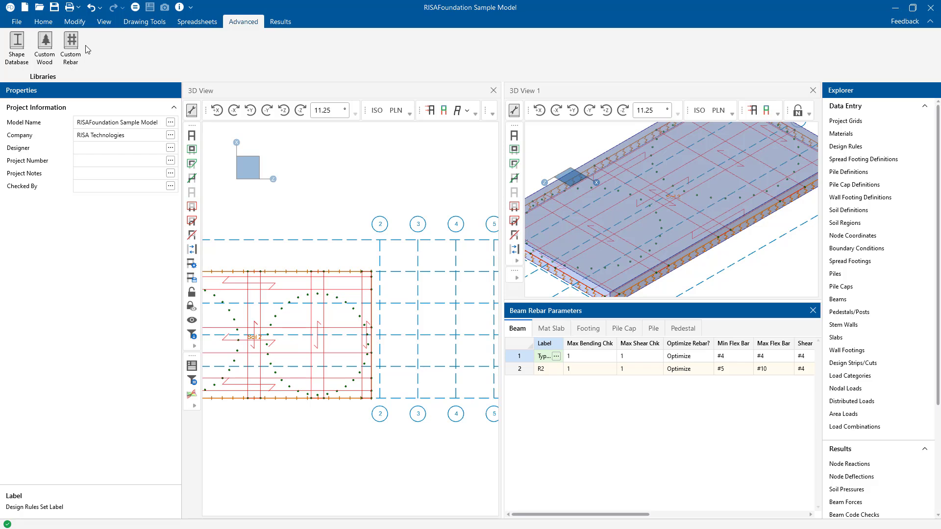
{"action": "left_click", "coordinate": [286, 22]}
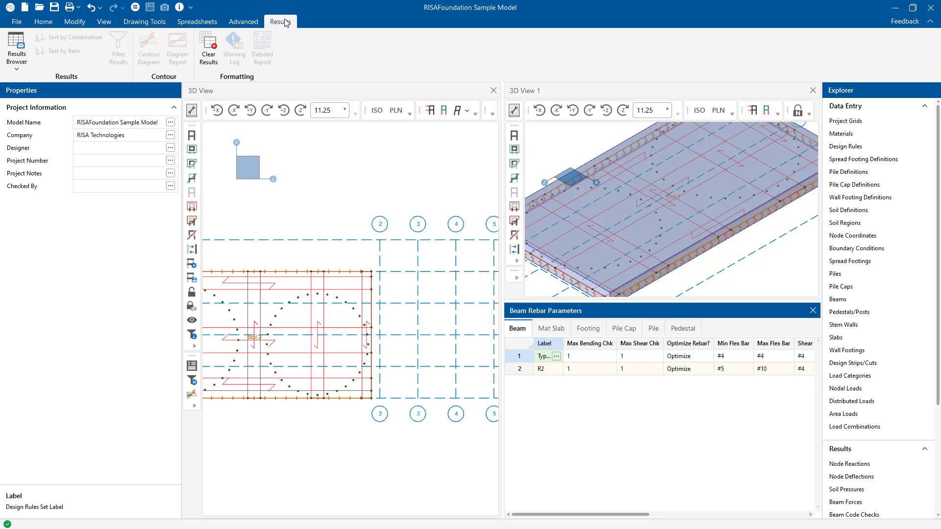
{"action": "left_click", "coordinate": [24, 65]}
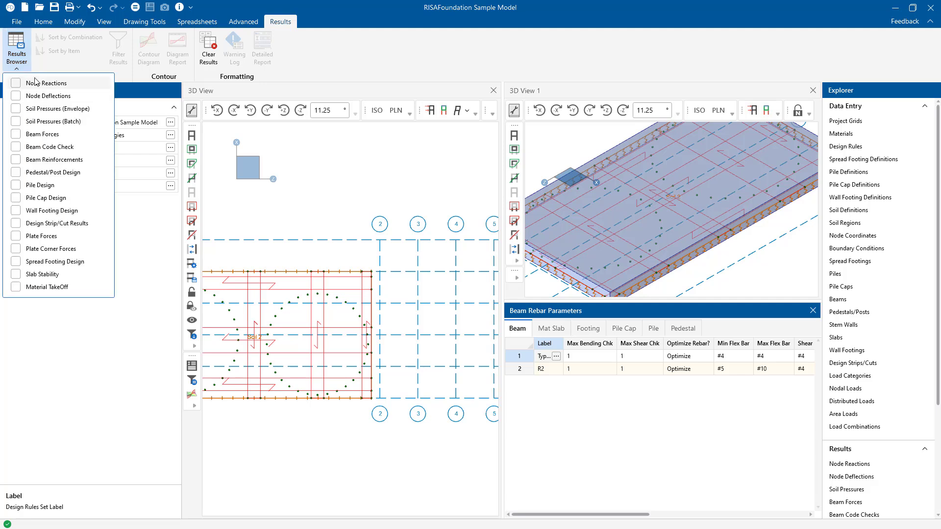
{"action": "left_click", "coordinate": [29, 74]}
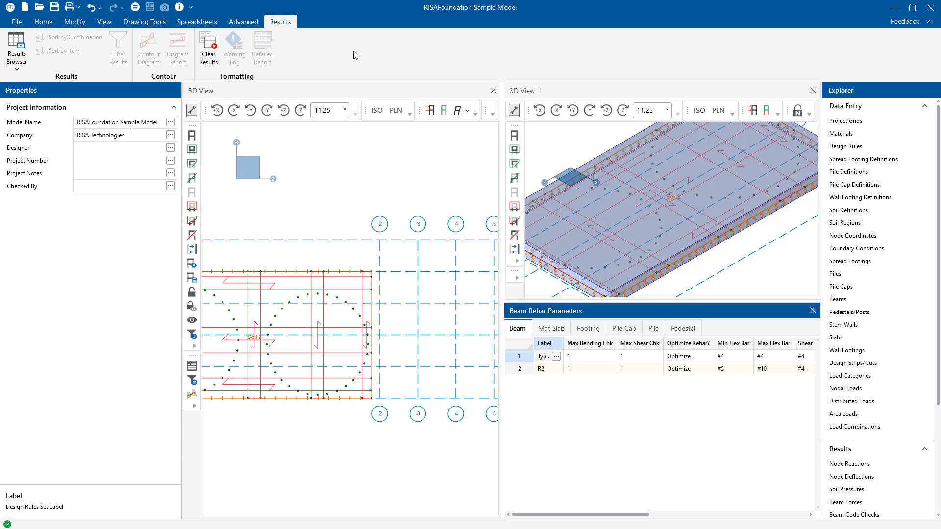
{"action": "left_click", "coordinate": [813, 90]}
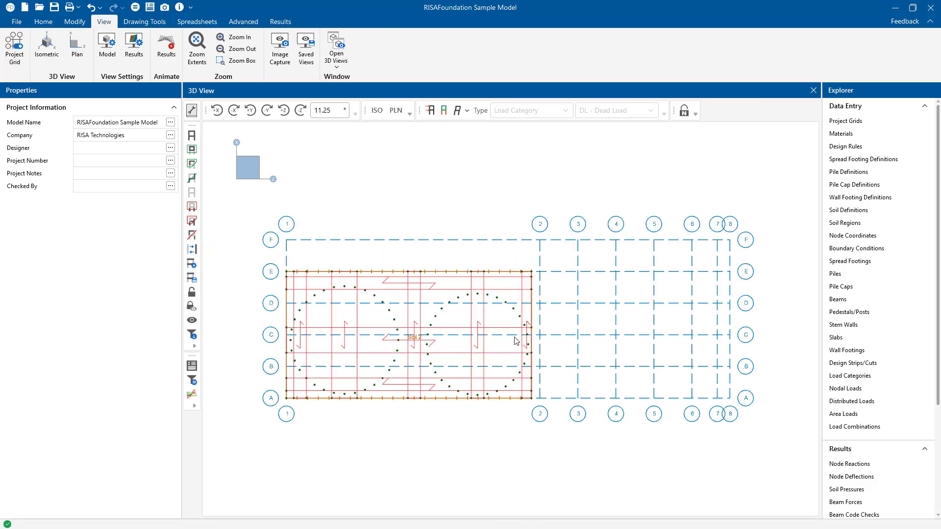
Orbit the mat slab plan into a tilted 3D view and pan it across the window
{"action": "mouse_move", "coordinate": [384, 421]}
{"action": "middle_mouse_down"}
{"action": "mouse_move", "coordinate": [435, 350]}
{"action": "mouse_move", "coordinate": [523, 360]}
{"action": "mouse_move", "coordinate": [423, 367]}
{"action": "middle_mouse_up"}
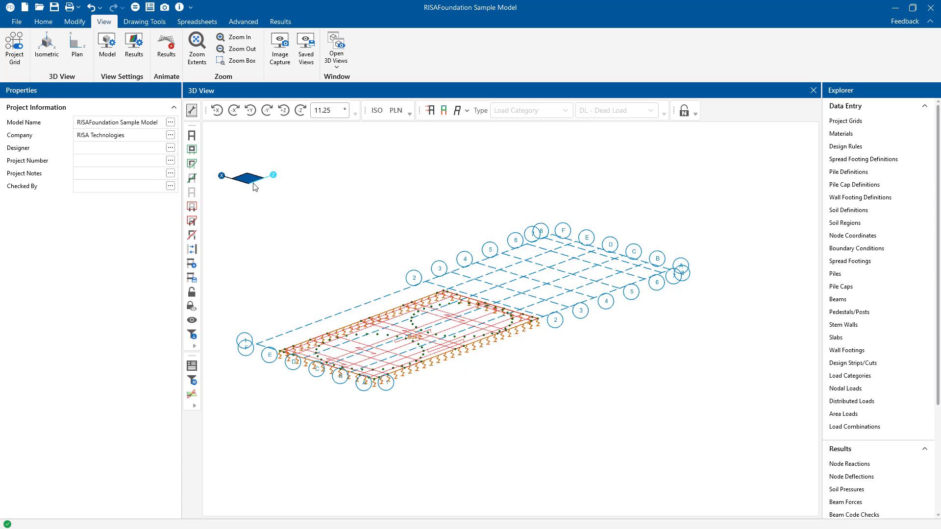
{"action": "mouse_move", "coordinate": [273, 176]}
{"action": "left_mouse_down"}
{"action": "mouse_move", "coordinate": [268, 157]}
{"action": "mouse_move", "coordinate": [277, 206]}
{"action": "left_mouse_up"}
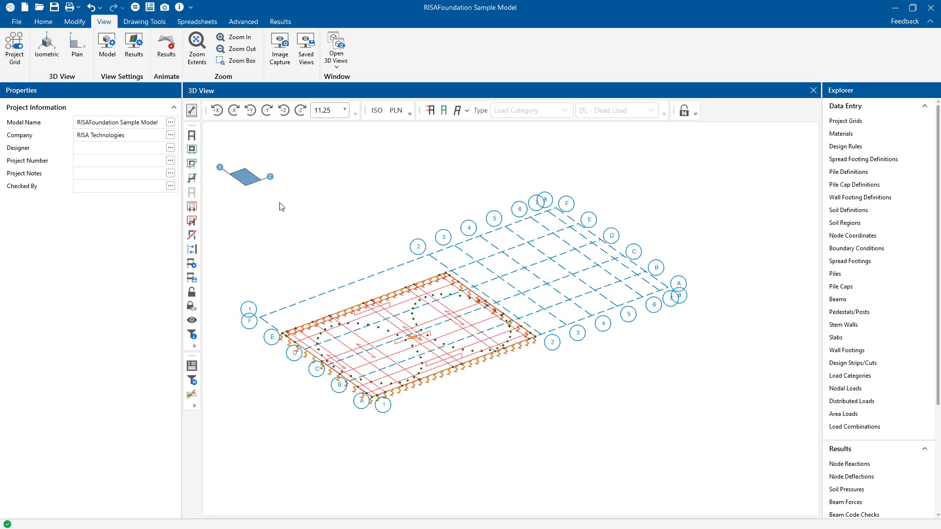
{"action": "scroll", "coordinate": [279, 206], "scroll_direction": "up", "scroll_amount": 2}
{"action": "scroll", "coordinate": [279, 206], "scroll_direction": "up", "scroll_amount": 2}
{"action": "scroll", "coordinate": [280, 206], "scroll_direction": "up", "scroll_amount": 1}
{"action": "scroll", "coordinate": [337, 361], "scroll_direction": "down", "scroll_amount": 2}
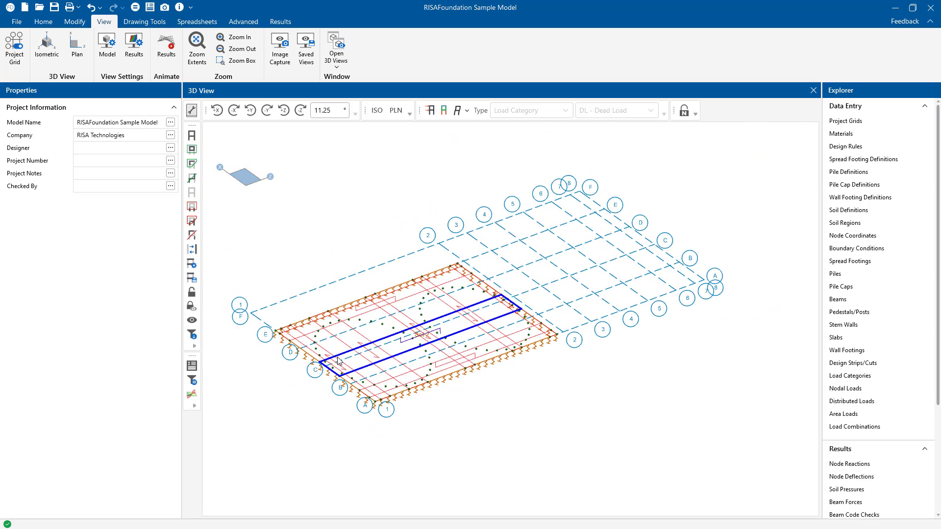
{"action": "scroll", "coordinate": [338, 361], "scroll_direction": "up", "scroll_amount": 1}
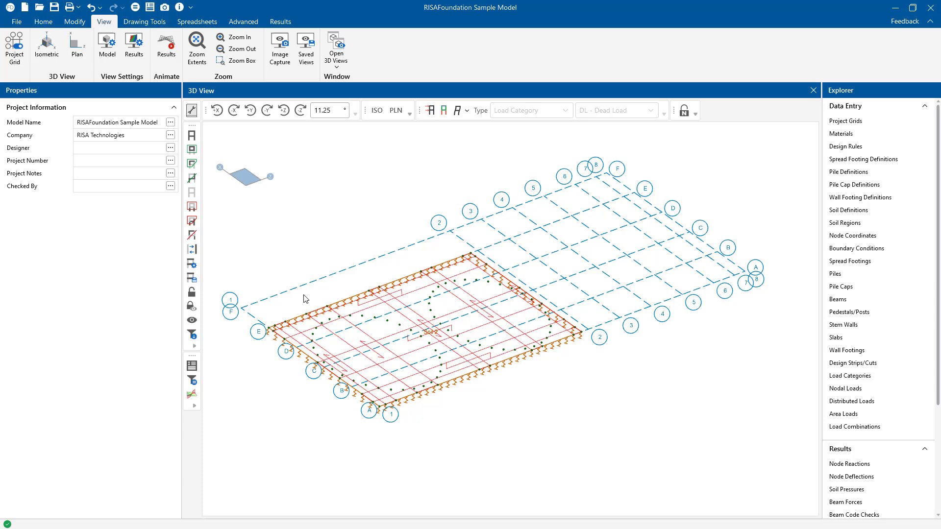
{"action": "mouse_move", "coordinate": [305, 299]}
{"action": "middle_mouse_down"}
{"action": "mouse_move", "coordinate": [300, 243]}
{"action": "mouse_move", "coordinate": [412, 259]}
{"action": "middle_mouse_up"}
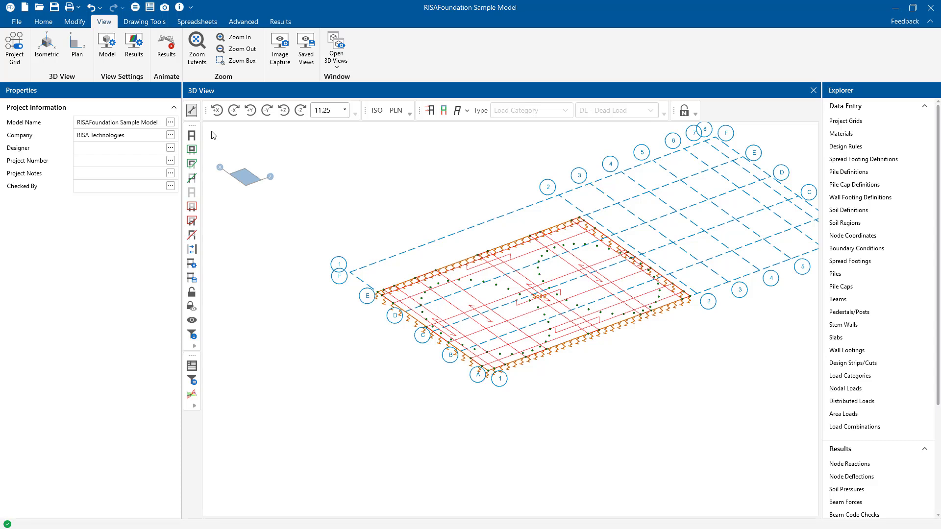
Line-select across the slab and show only the Slabs (1) properties
{"action": "left_click", "coordinate": [193, 181]}
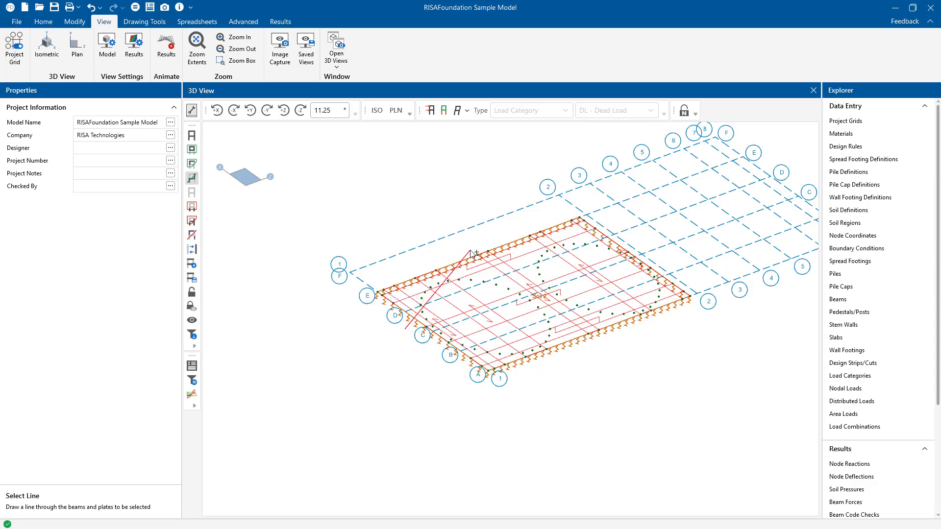
{"action": "left_click_drag", "start_coordinate": [406, 334], "coordinate": [473, 254]}
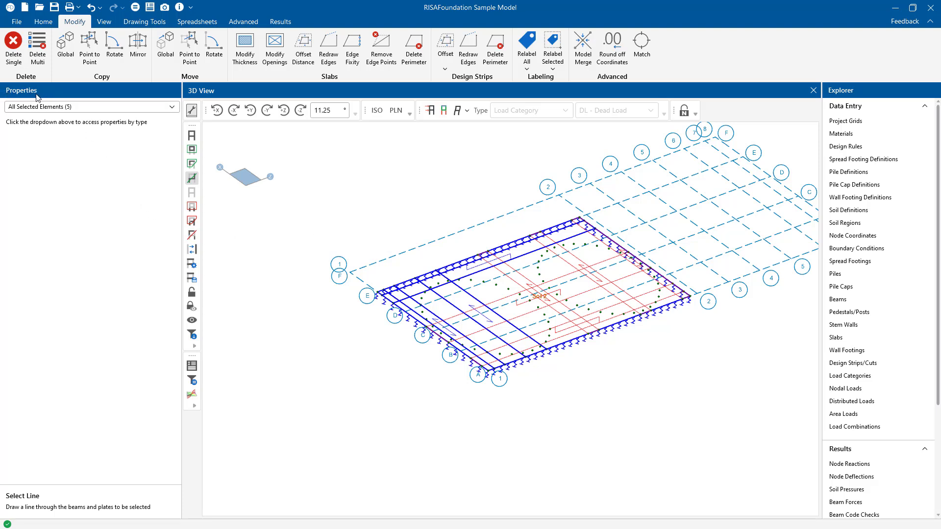
{"action": "left_click", "coordinate": [172, 108]}
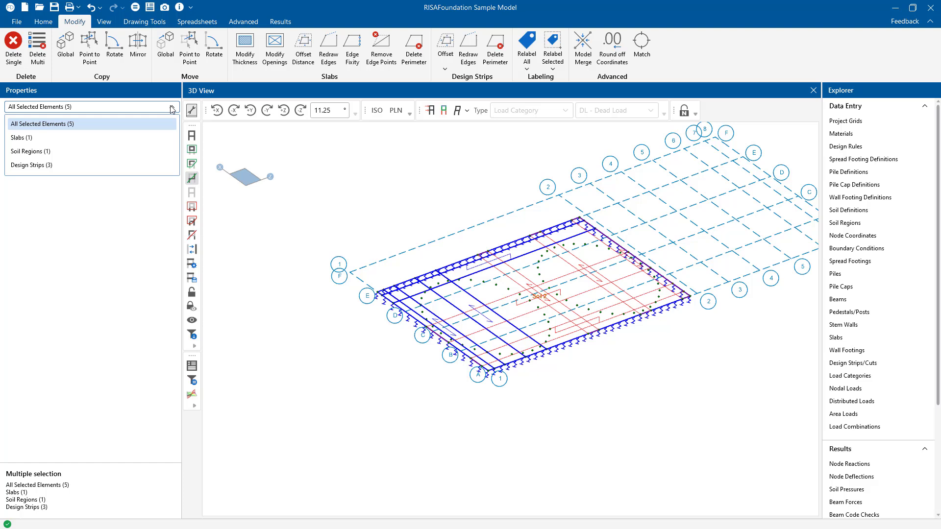
{"action": "left_click", "coordinate": [43, 165]}
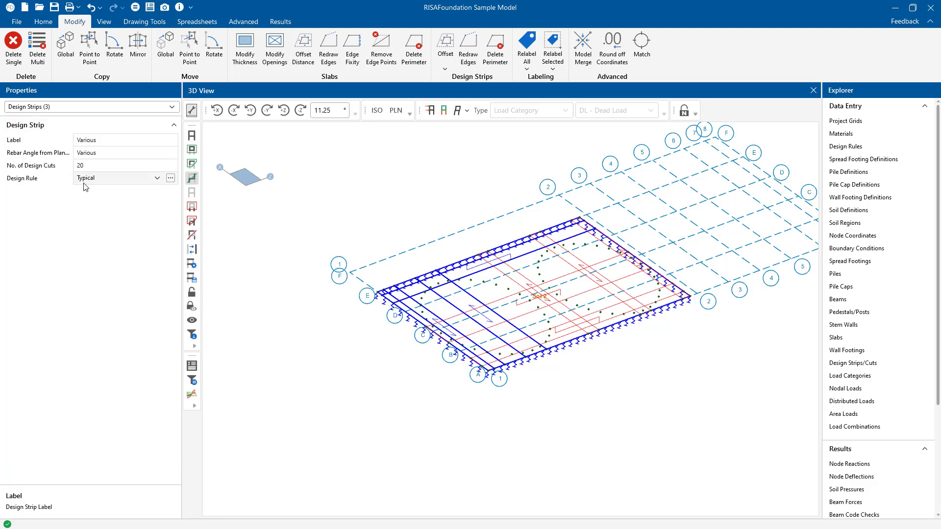
{"action": "left_click", "coordinate": [172, 107]}
{"action": "left_click", "coordinate": [53, 138]}
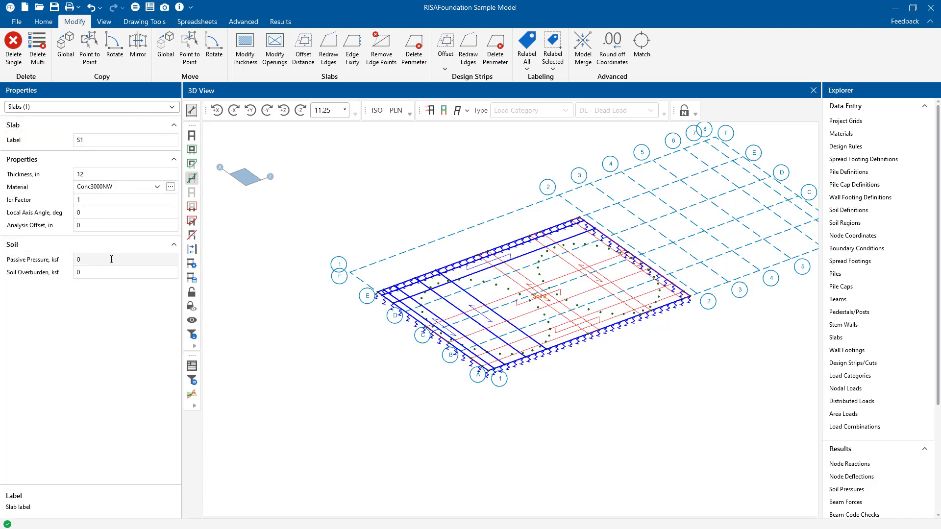
Set slab S1 thickness to 16 in and material to Conc4000NW, accepting the results-clearing warning
{"action": "left_click_drag", "start_coordinate": [95, 173], "coordinate": [72, 174]}
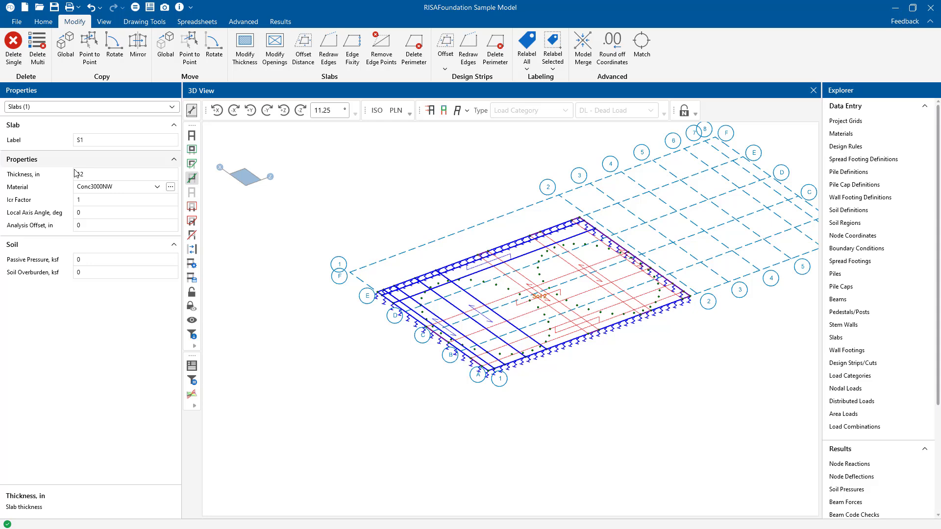
{"action": "type", "text": "16"}
{"action": "left_click", "coordinate": [118, 187]}
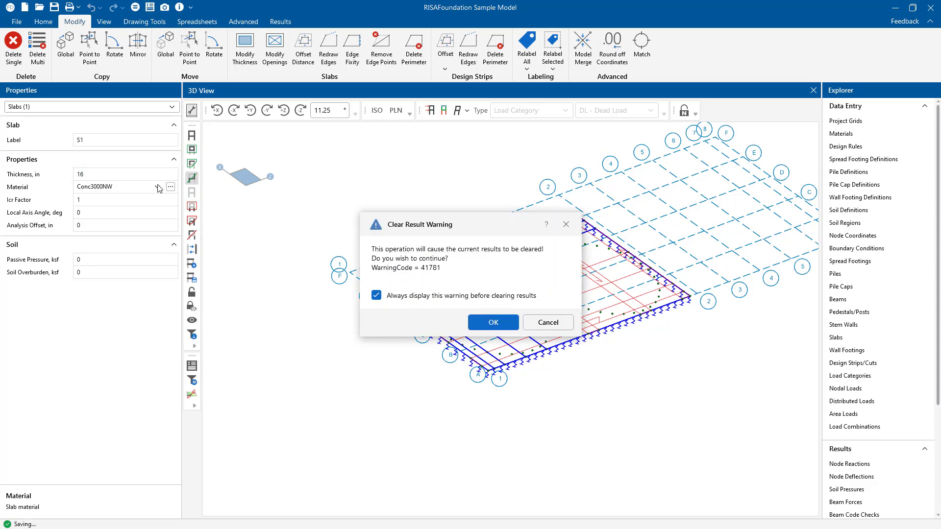
{"action": "left_click", "coordinate": [494, 322]}
{"action": "left_click", "coordinate": [157, 188]}
{"action": "left_click", "coordinate": [111, 245]}
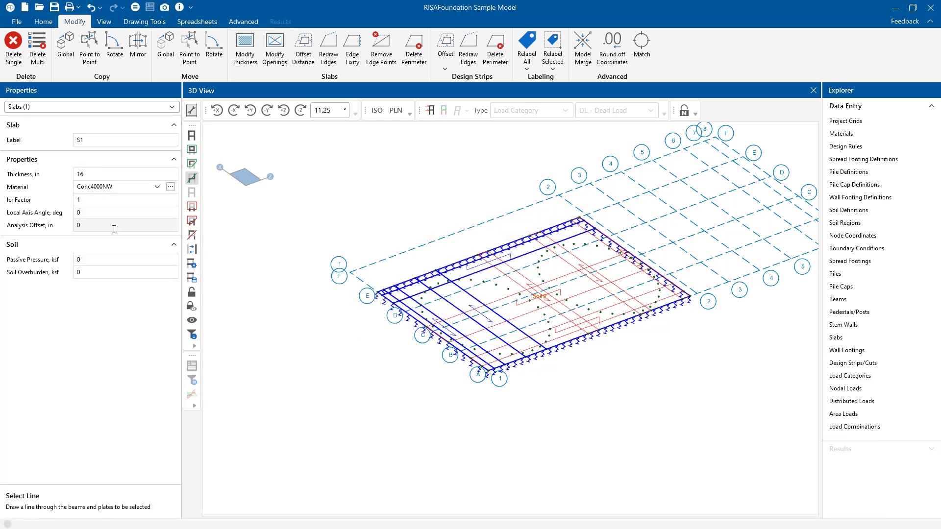
{"action": "left_click", "coordinate": [257, 248]}
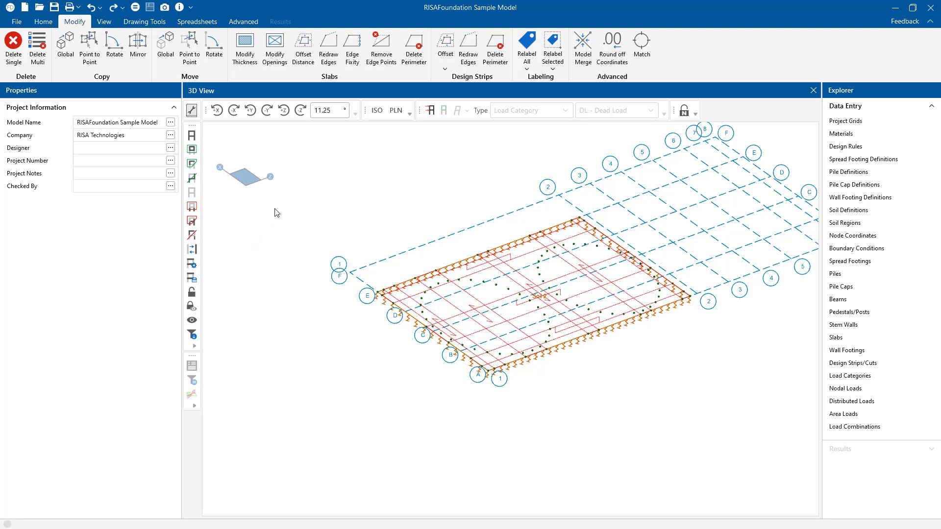
Re-solve the model in ISO view and briefly display the result contours
{"action": "left_click", "coordinate": [376, 110]}
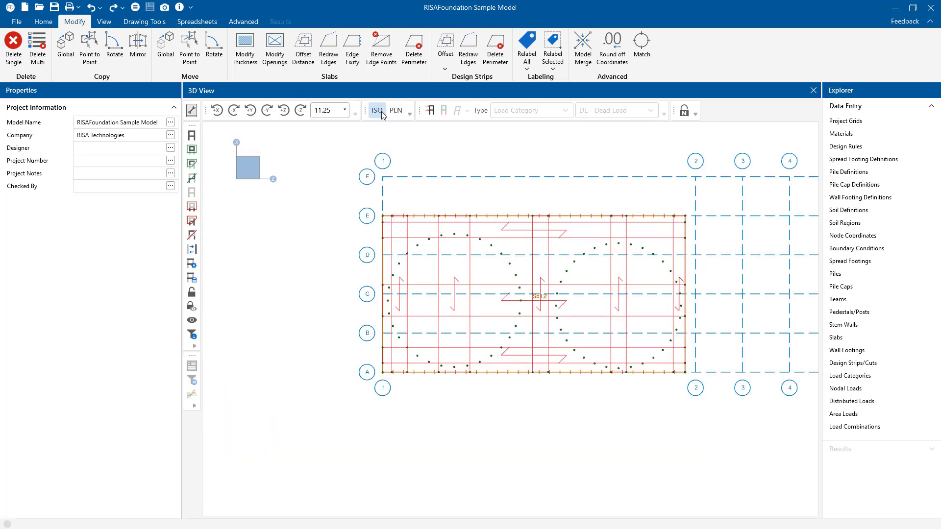
{"action": "left_click", "coordinate": [381, 111]}
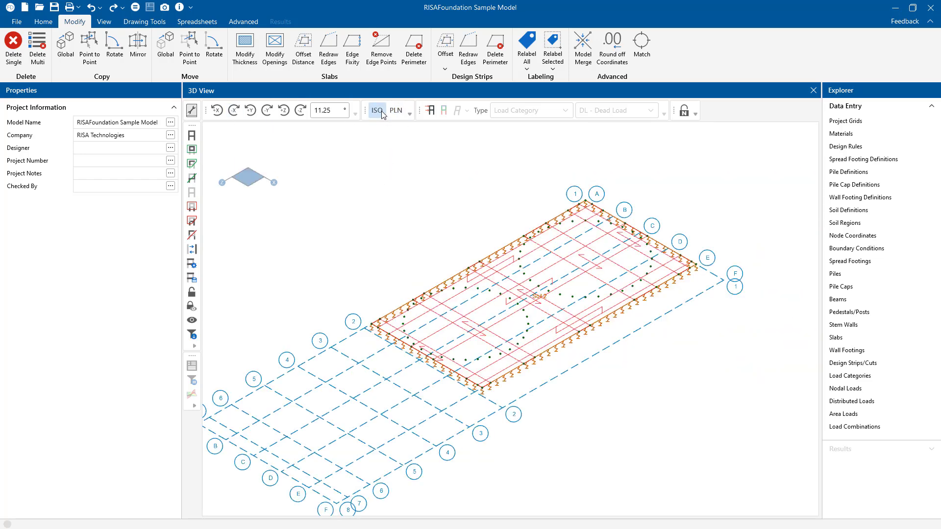
{"action": "left_click", "coordinate": [430, 110]}
{"action": "key", "text": "ctrl+Return"}
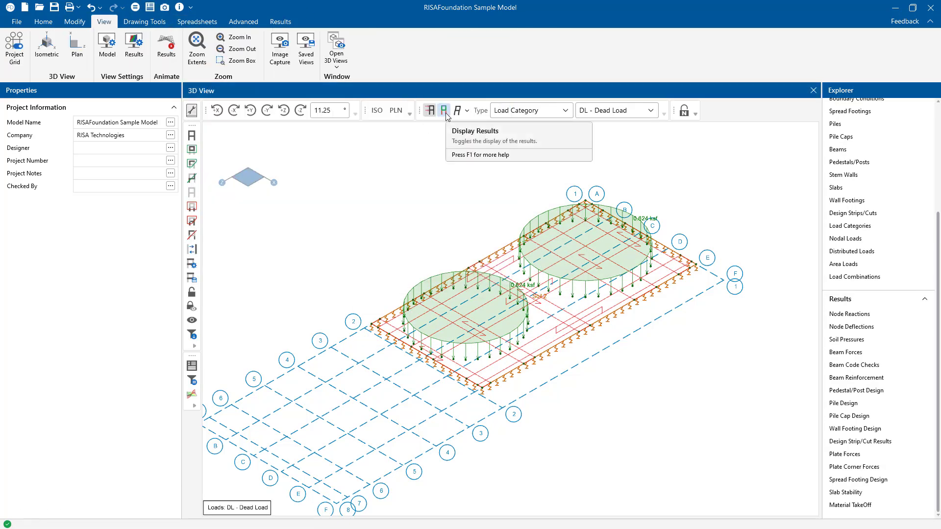
{"action": "left_click", "coordinate": [444, 110]}
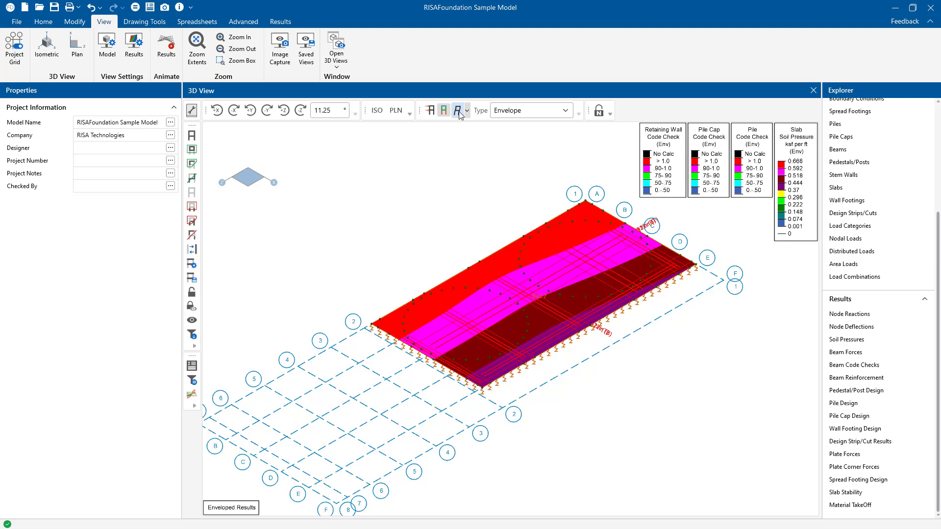
{"action": "left_click", "coordinate": [466, 110]}
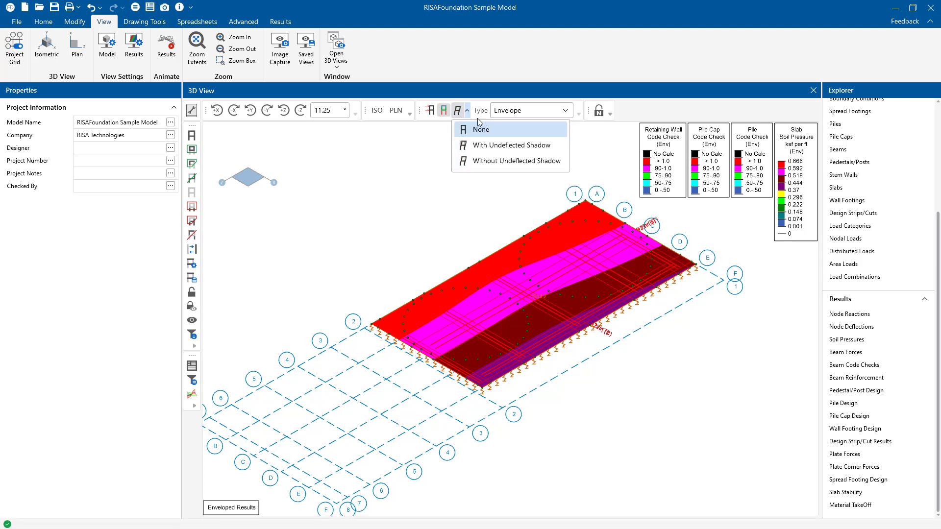
{"action": "left_click", "coordinate": [444, 111]}
Display the circular area loads by category, keeping DL - Dead Load
{"action": "left_click", "coordinate": [431, 110]}
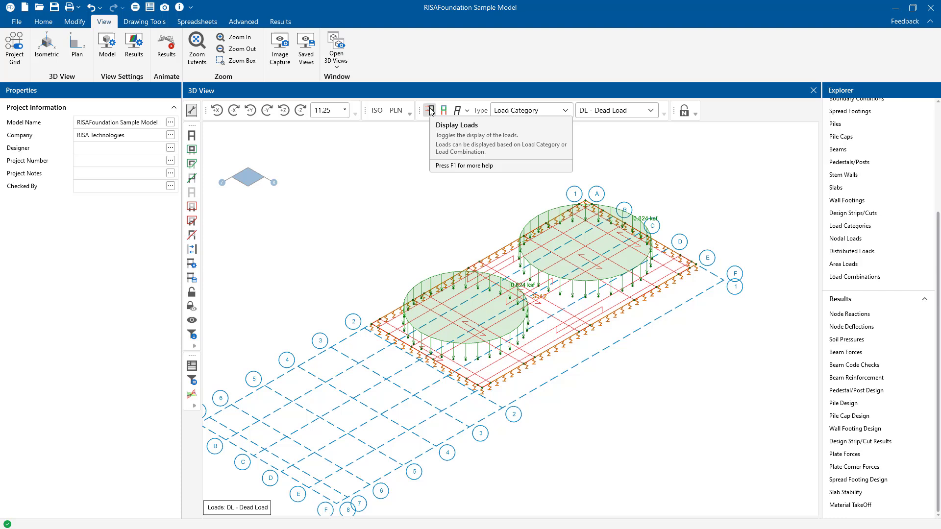
{"action": "left_click", "coordinate": [565, 110]}
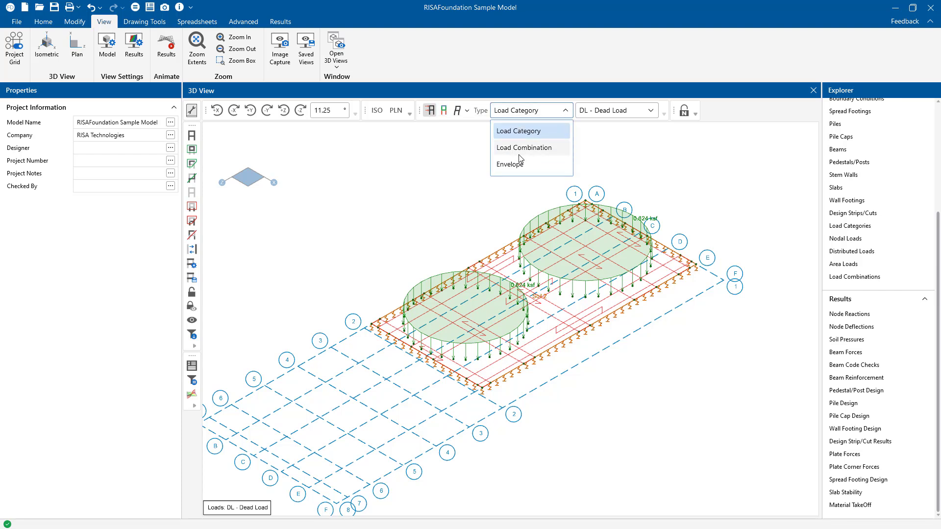
{"action": "left_click", "coordinate": [566, 112]}
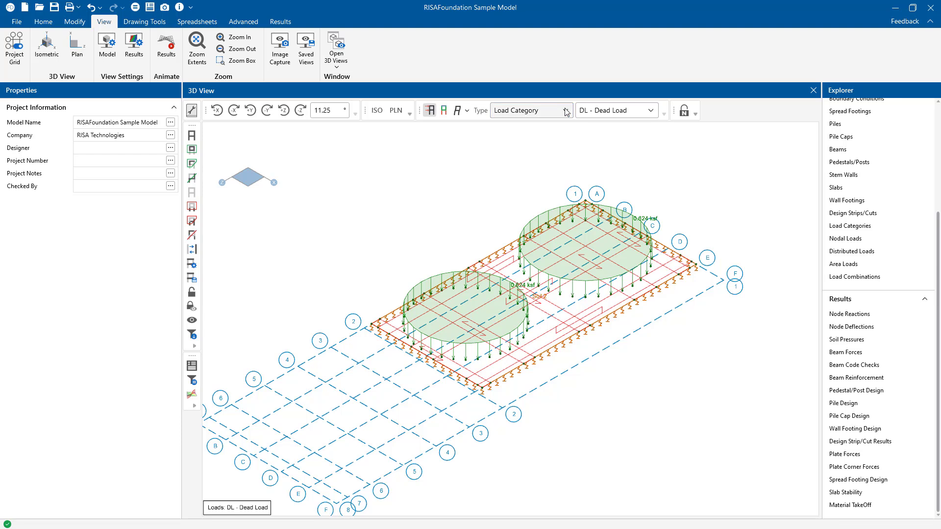
{"action": "left_click", "coordinate": [650, 112]}
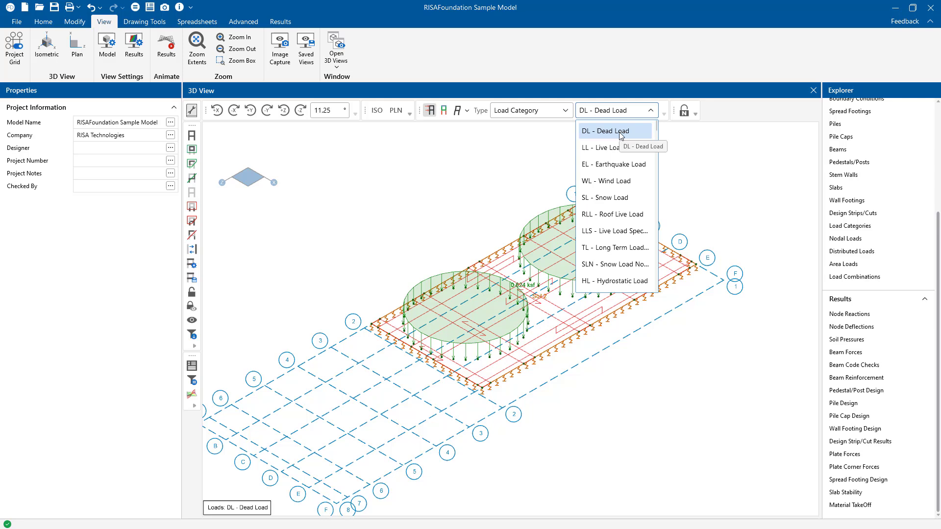
{"action": "left_click", "coordinate": [622, 133]}
{"action": "left_click", "coordinate": [492, 290]}
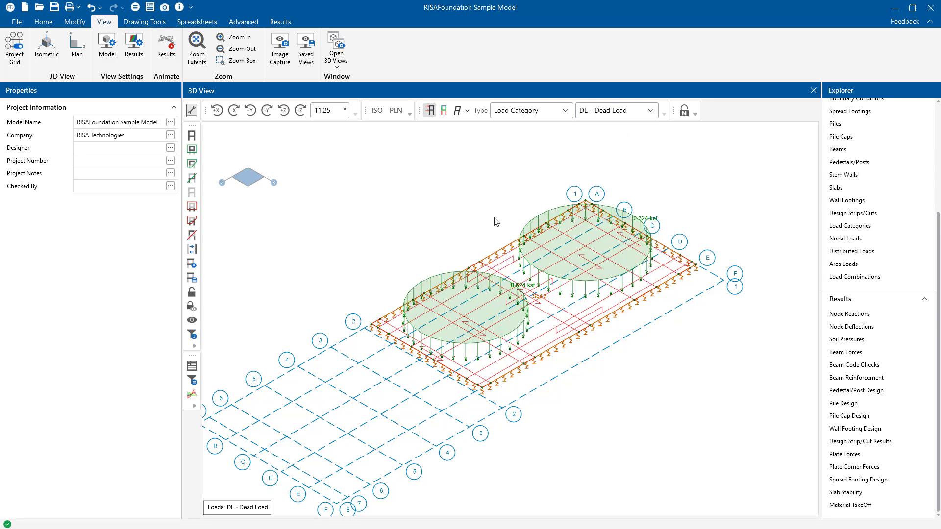
Inspect area load AL2's magnitude, category and label without changing them
{"action": "left_click", "coordinate": [434, 282]}
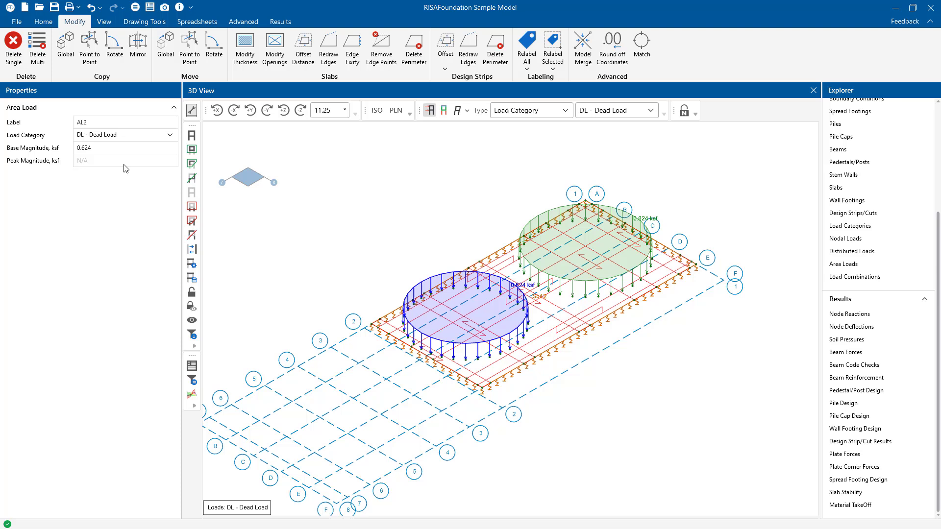
{"action": "double_click", "coordinate": [126, 148]}
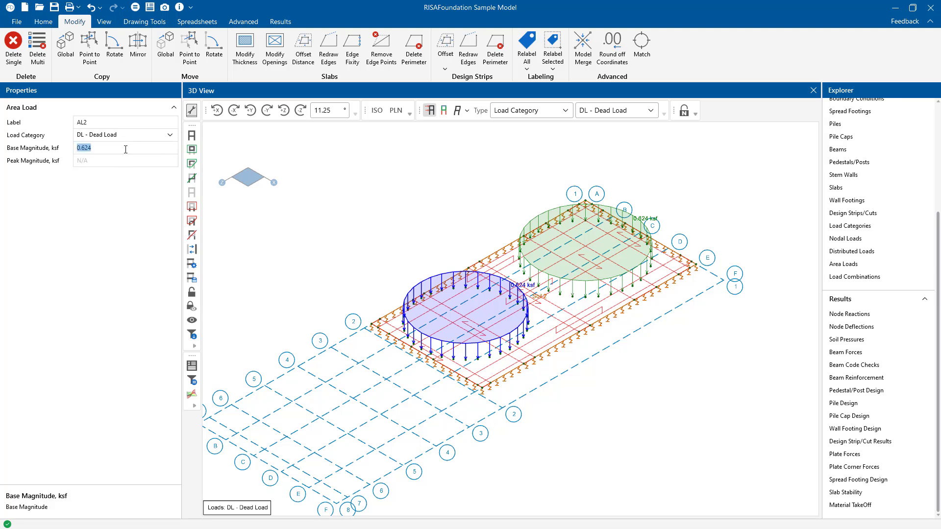
{"action": "left_click", "coordinate": [169, 137]}
{"action": "left_click", "coordinate": [170, 138]}
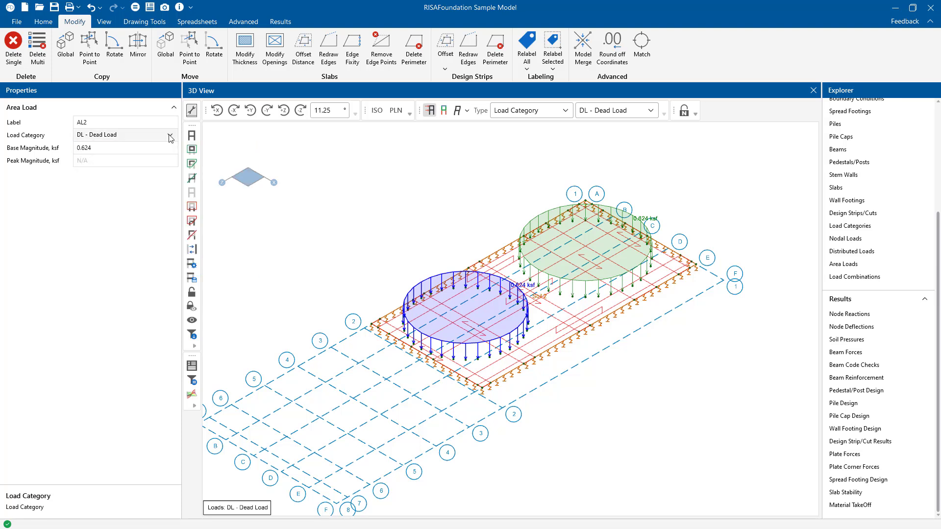
{"action": "double_click", "coordinate": [134, 123]}
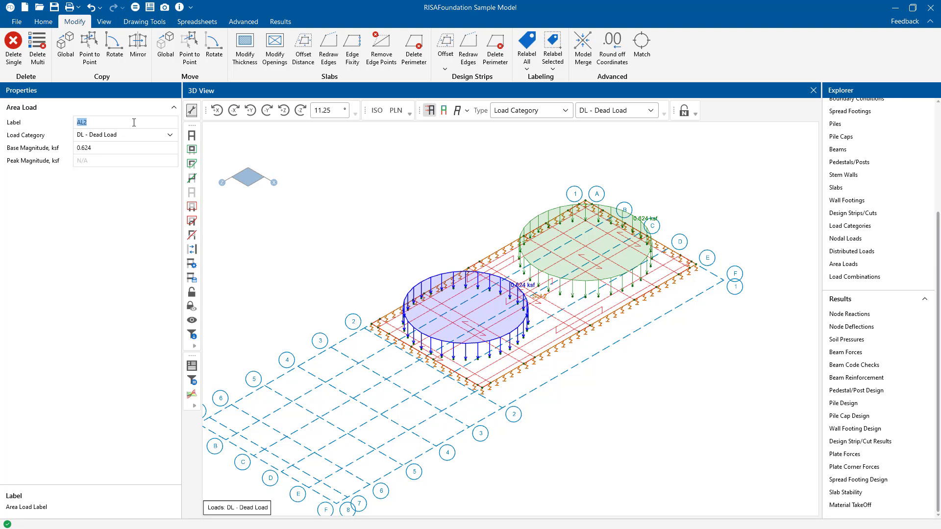
Display loads by Load Combination with LC 1: Service selected
{"action": "left_click", "coordinate": [546, 111]}
{"action": "left_click", "coordinate": [535, 149]}
{"action": "left_click", "coordinate": [616, 110]}
{"action": "left_click", "coordinate": [603, 135]}
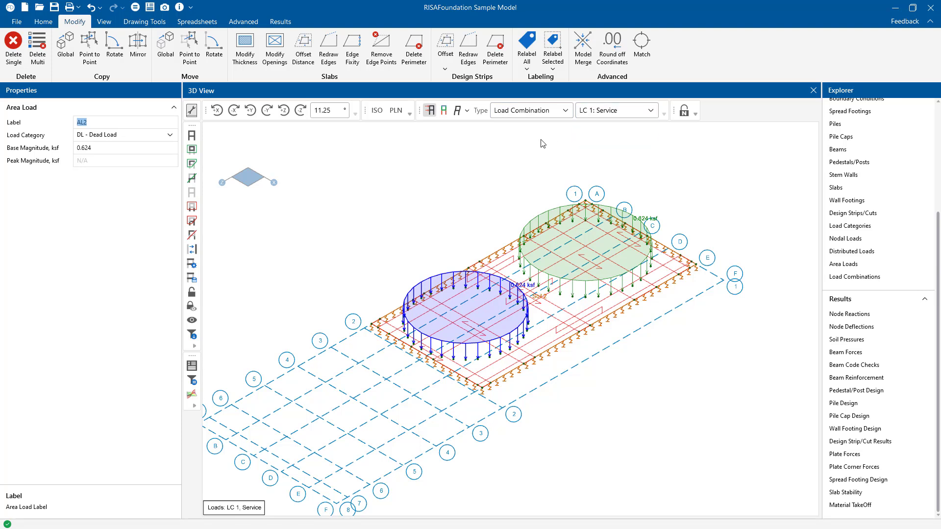
Show nodes with labels and colour the slab with QX shear contours
{"action": "left_click", "coordinate": [44, 22]}
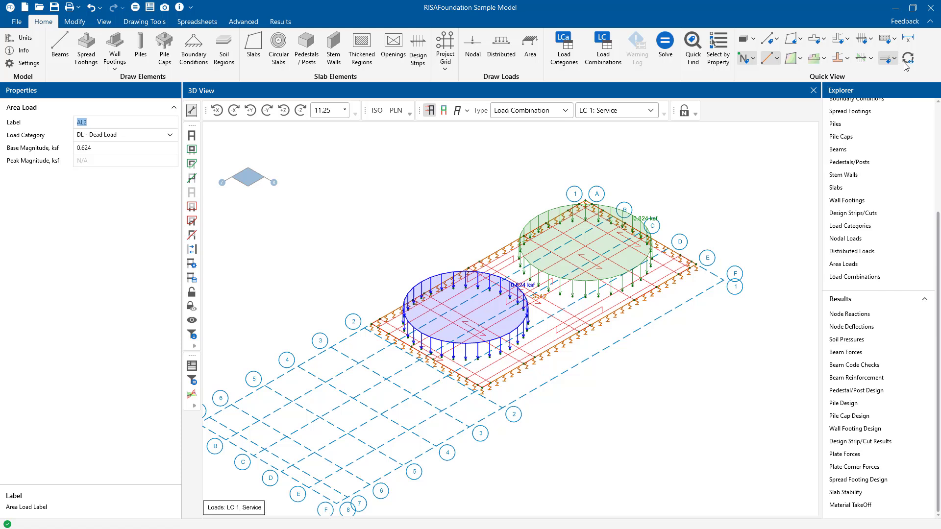
{"action": "left_click", "coordinate": [755, 63]}
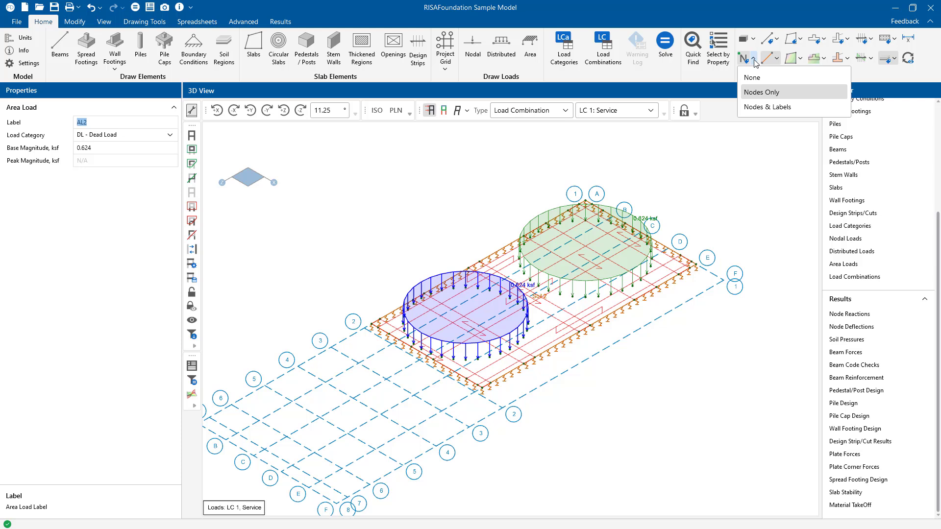
{"action": "left_click", "coordinate": [756, 110]}
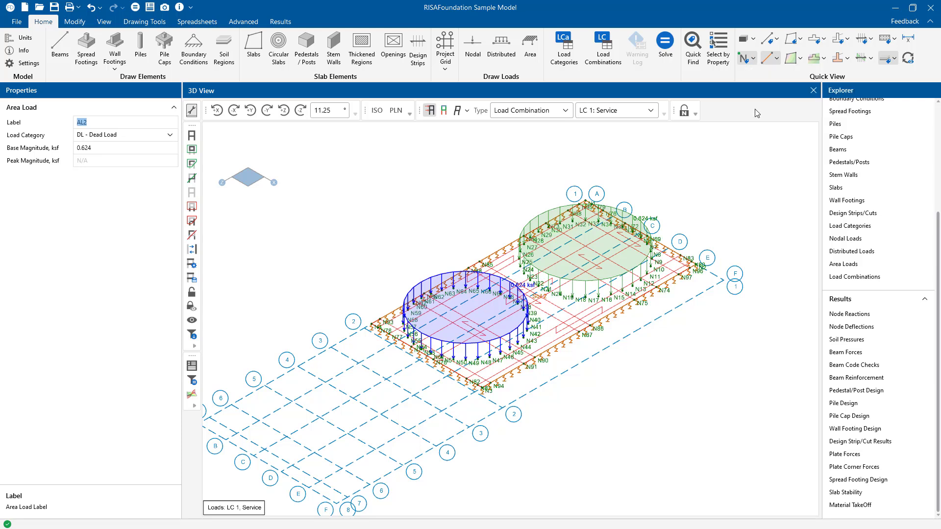
{"action": "left_click", "coordinate": [802, 62]}
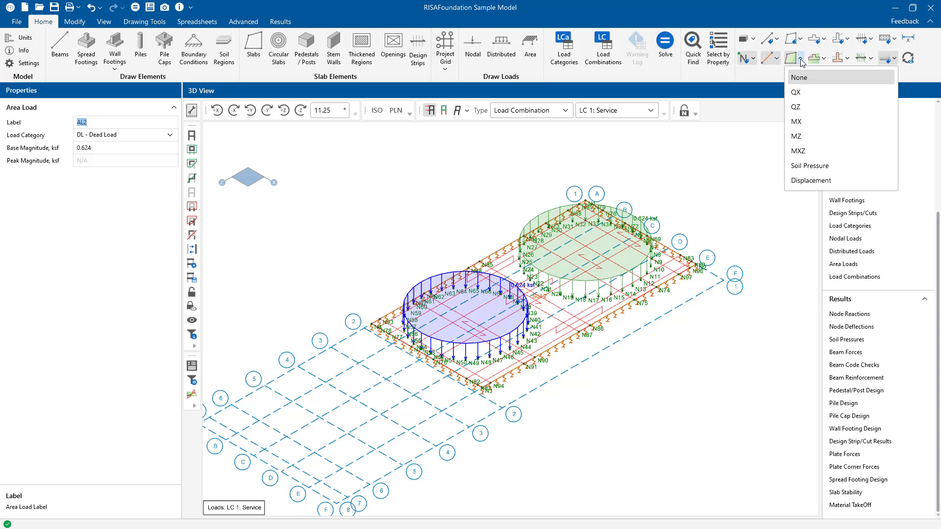
{"action": "left_click", "coordinate": [807, 96]}
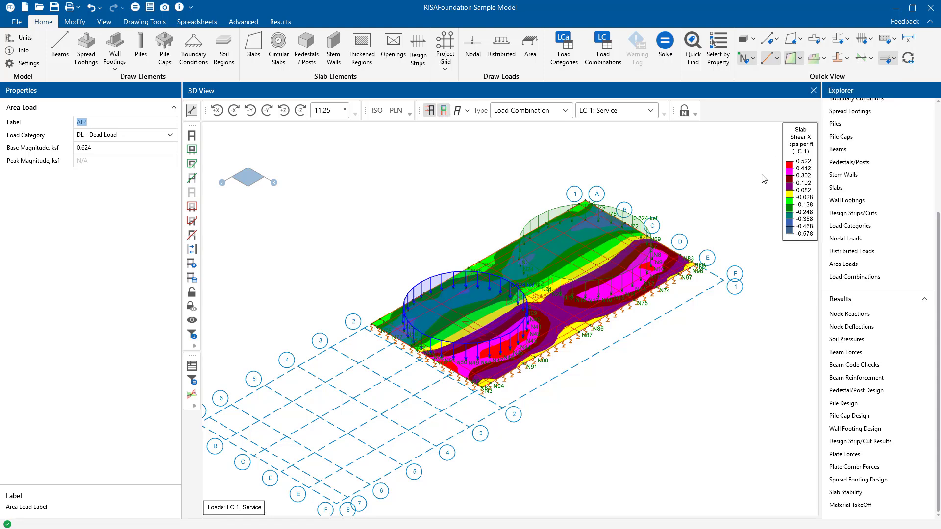
Measure a 1 ft distance between two points on the slab near grid E
{"action": "left_click", "coordinate": [909, 40]}
{"action": "scroll", "coordinate": [691, 291], "scroll_direction": "up", "scroll_amount": 3}
{"action": "scroll", "coordinate": [691, 291], "scroll_direction": "up", "scroll_amount": 3}
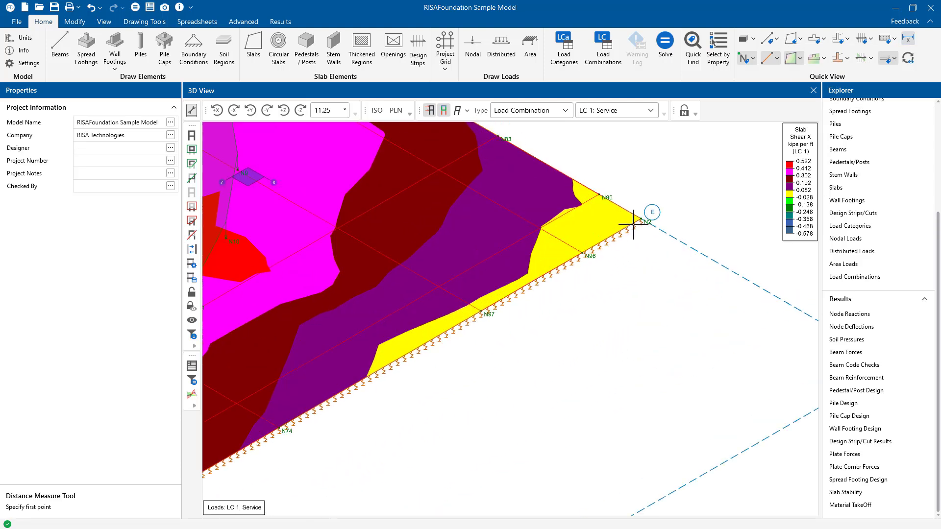
{"action": "left_click", "coordinate": [478, 309]}
{"action": "left_click", "coordinate": [582, 253]}
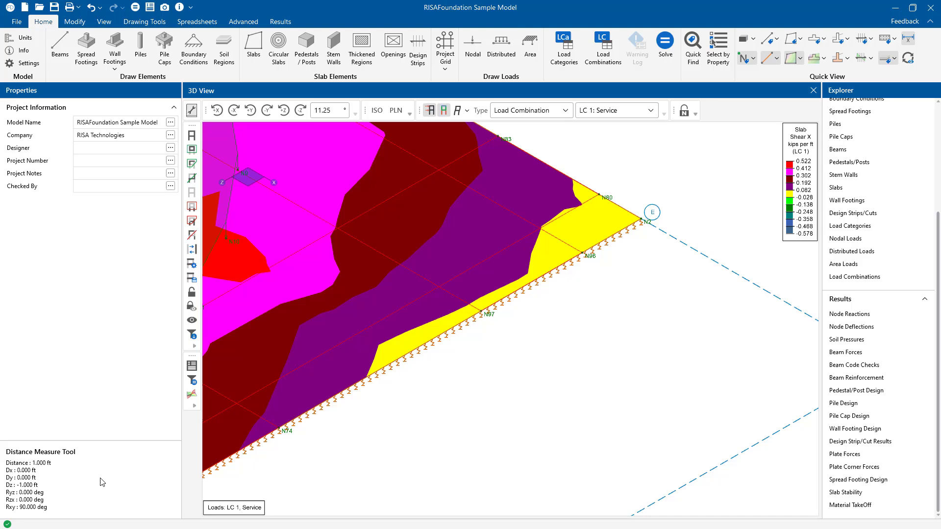
{"action": "scroll", "coordinate": [692, 217], "scroll_direction": "down", "scroll_amount": 2}
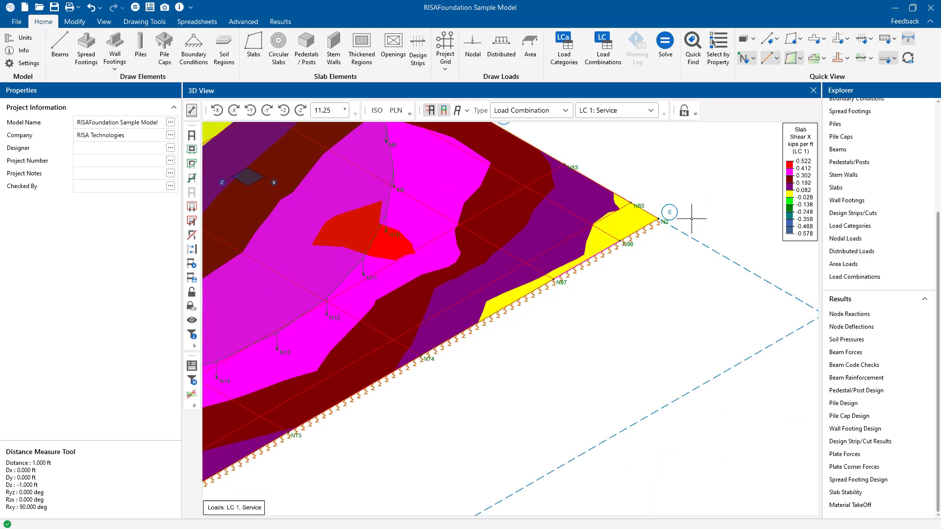
{"action": "scroll", "coordinate": [691, 217], "scroll_direction": "down", "scroll_amount": 2}
{"action": "scroll", "coordinate": [691, 217], "scroll_direction": "down", "scroll_amount": 2}
{"action": "scroll", "coordinate": [691, 216], "scroll_direction": "down", "scroll_amount": 1}
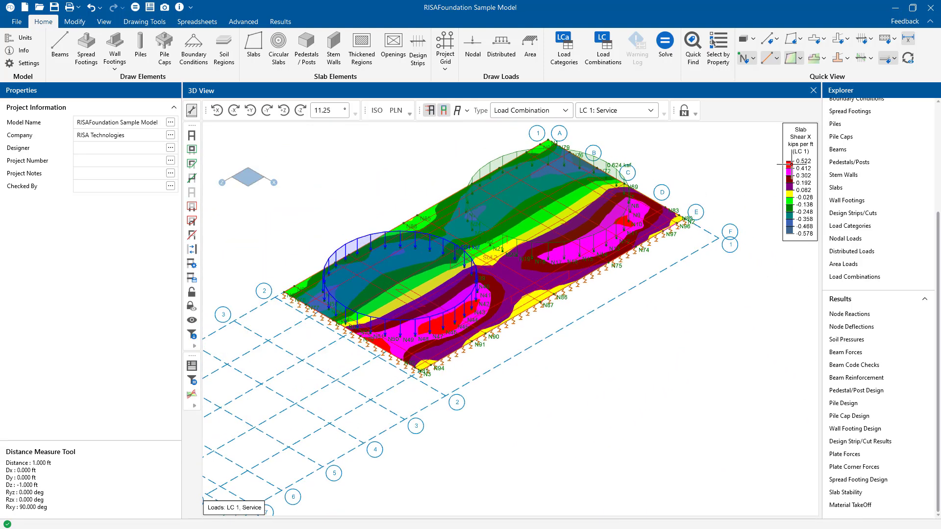
Reset to the default wireframe, check area load AL2, and dismiss the window menu
{"action": "left_click", "coordinate": [910, 60]}
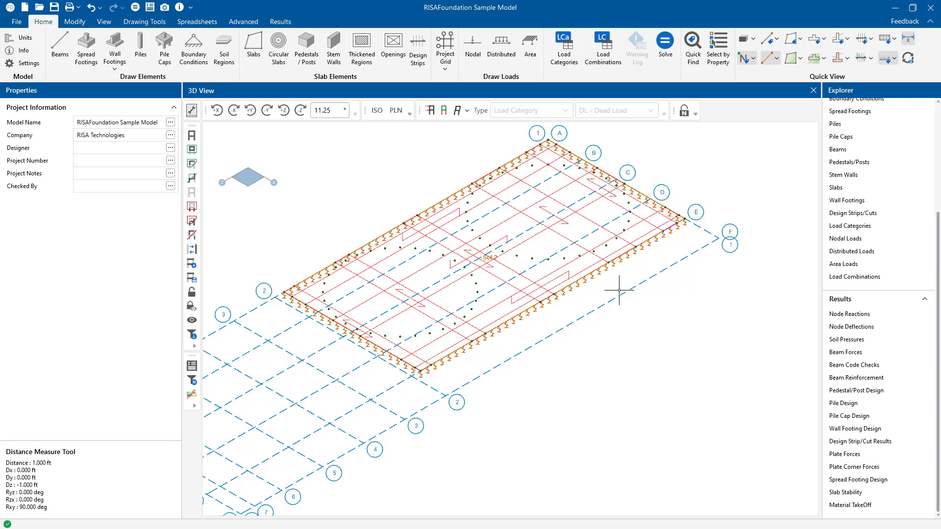
{"action": "left_click", "coordinate": [663, 309]}
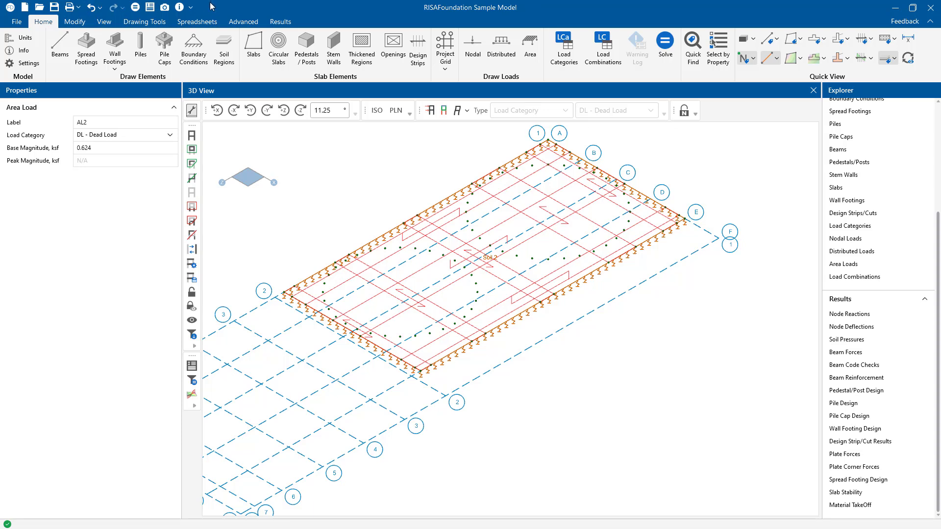
{"action": "left_click", "coordinate": [10, 9]}
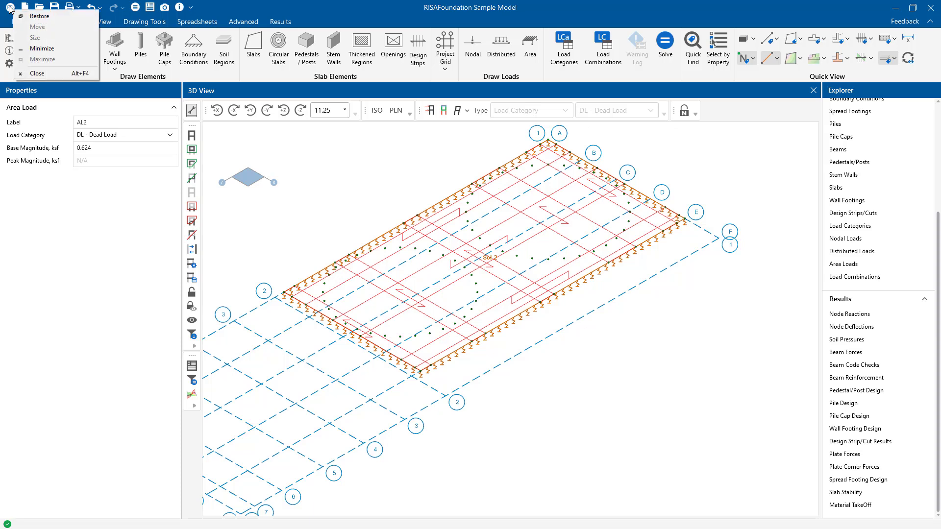
{"action": "left_click", "coordinate": [242, 8]}
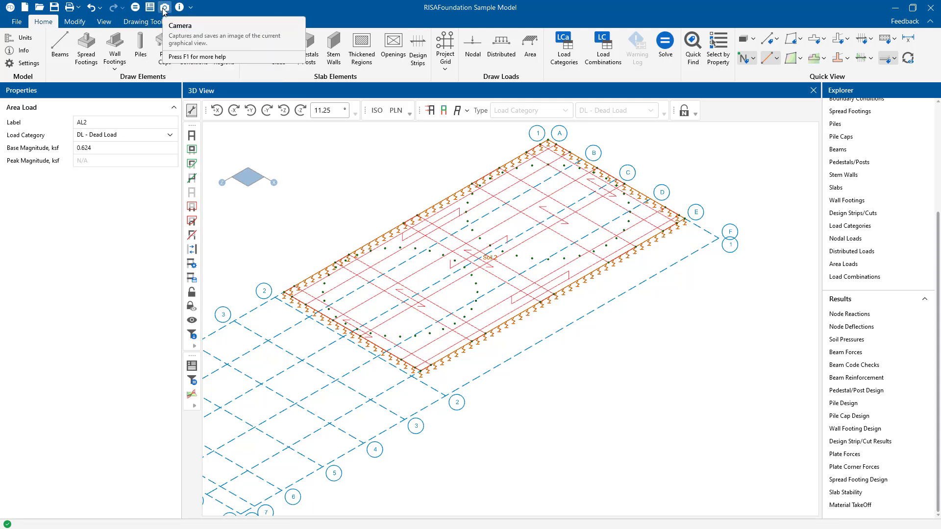
Open Print Report and expand the Project Grids, Soil Pressures and Envelope Soil Pressures sections
{"action": "left_click", "coordinate": [81, 9]}
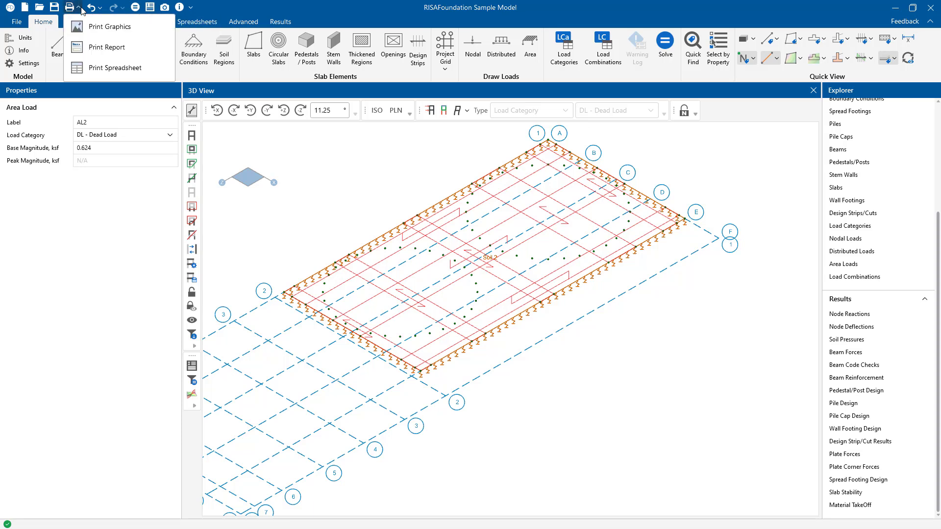
{"action": "left_click", "coordinate": [107, 47]}
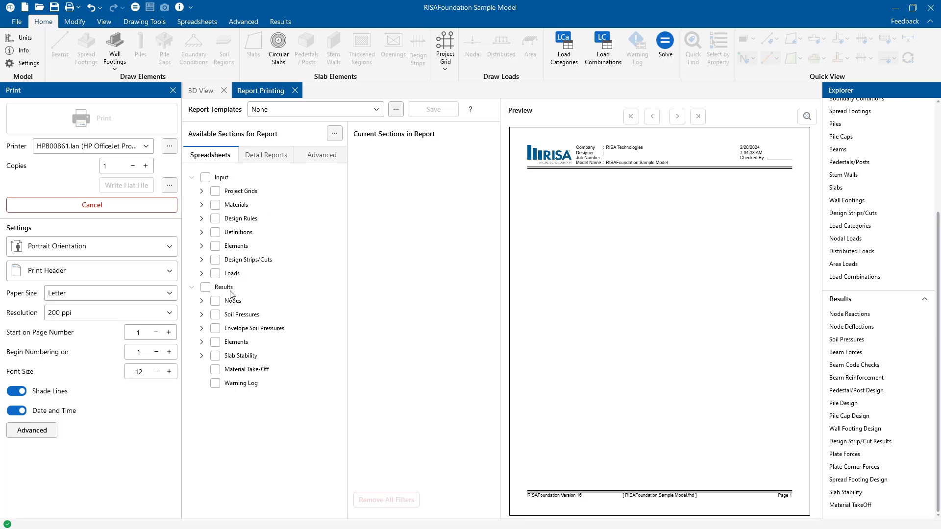
{"action": "left_click", "coordinate": [201, 191]}
{"action": "left_click", "coordinate": [201, 205]}
{"action": "left_click", "coordinate": [202, 315]}
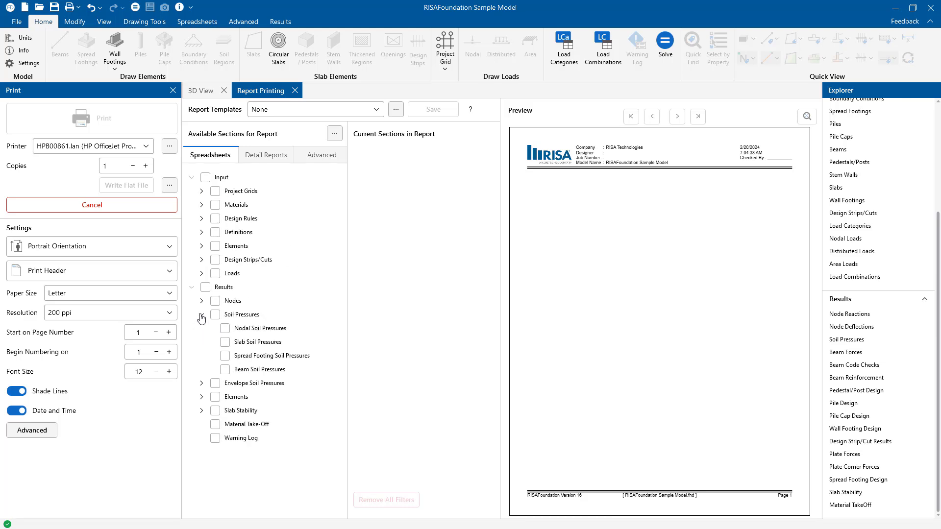
{"action": "left_click", "coordinate": [202, 383]}
{"action": "left_click", "coordinate": [202, 383]}
Collapse the soil pressure sections, browse Detail Reports, Advanced and printers, then return to 3D View
{"action": "left_click", "coordinate": [202, 315]}
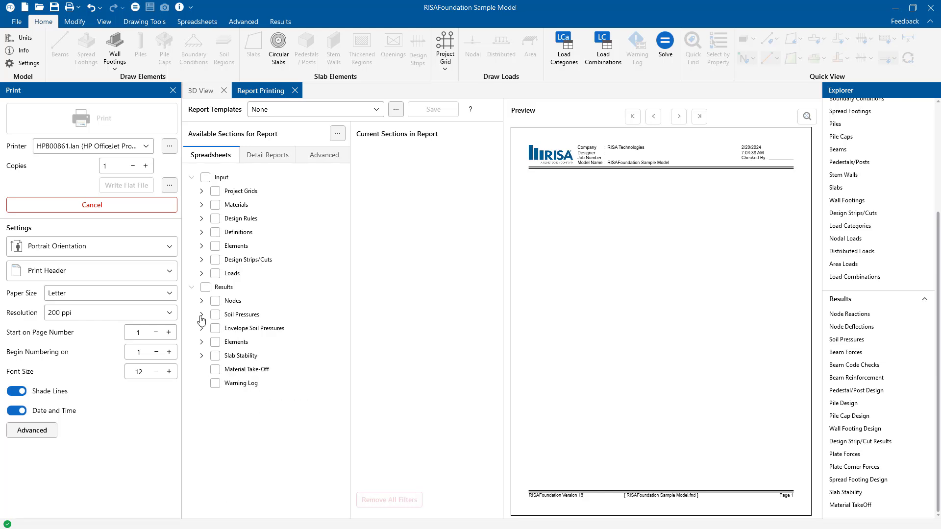
{"action": "left_click", "coordinate": [267, 154]}
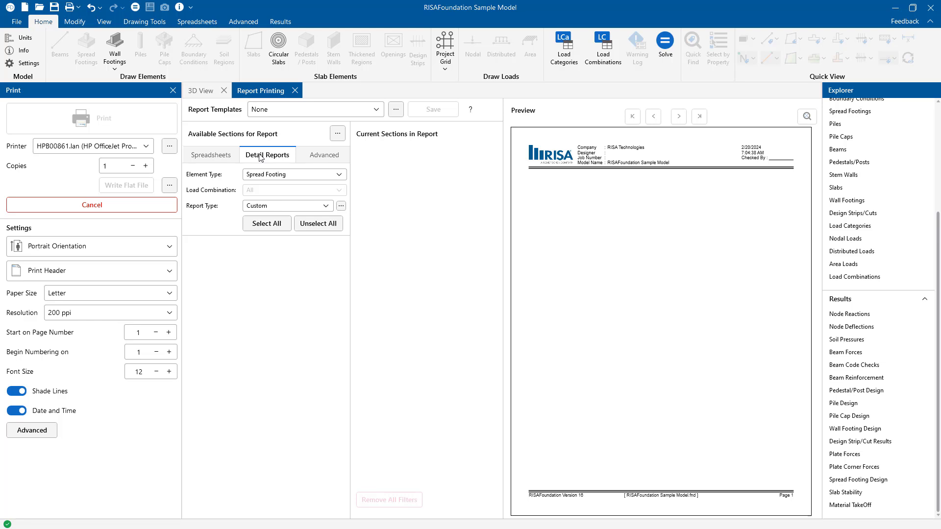
{"action": "left_click", "coordinate": [324, 155]}
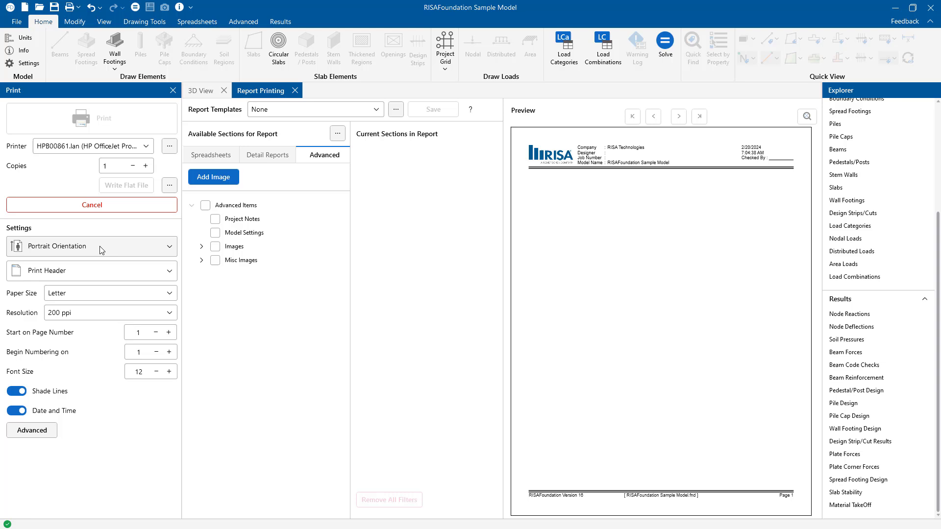
{"action": "left_click", "coordinate": [146, 146]}
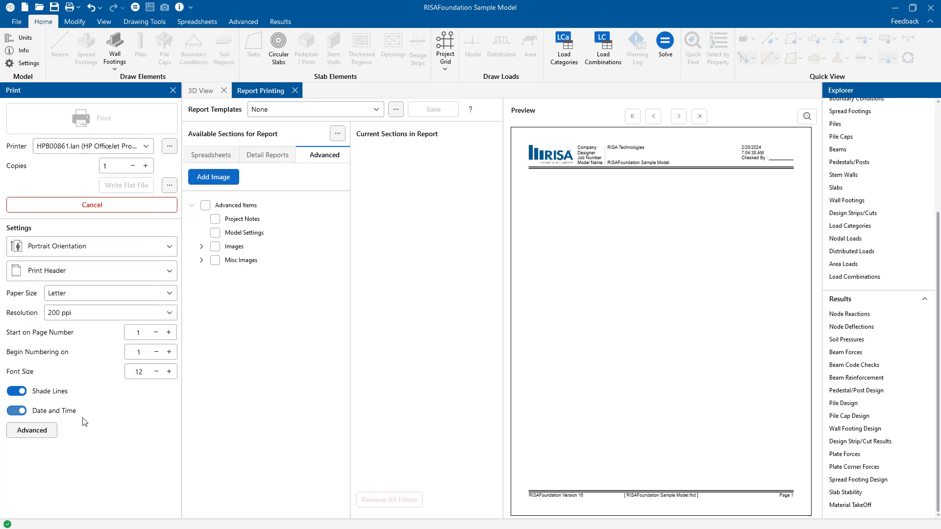
{"action": "left_click", "coordinate": [201, 90]}
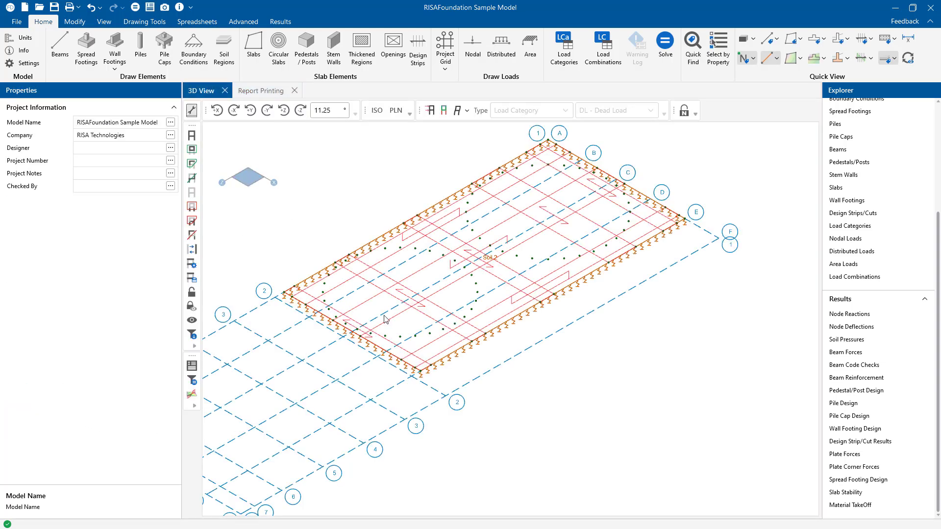